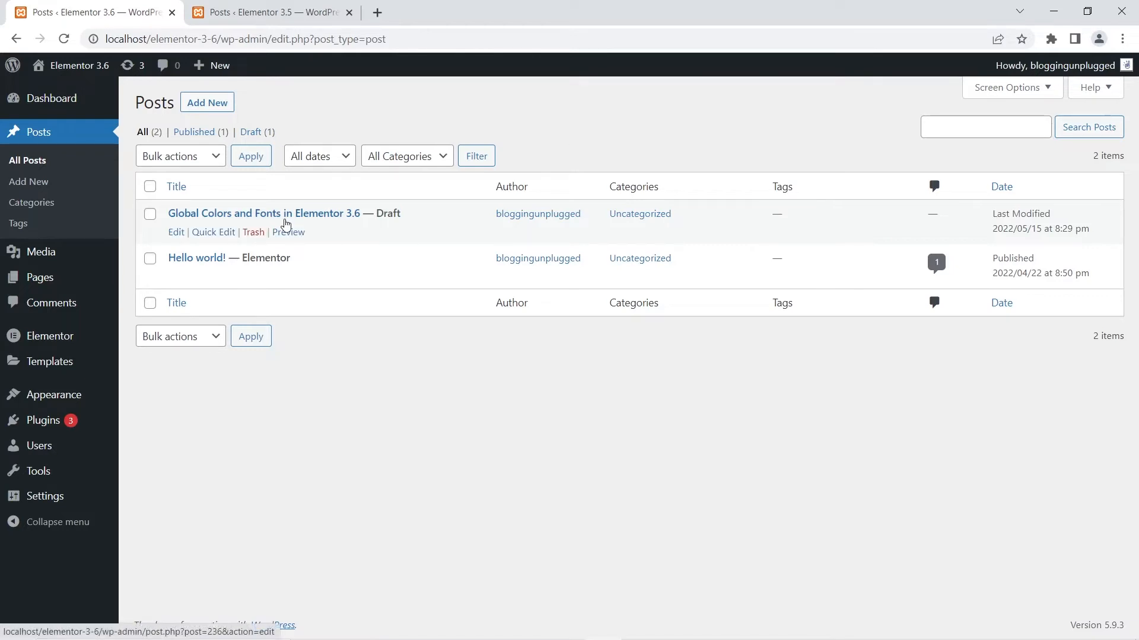
Open the Site Settings in the Elementor 3.5 editor and compare them with those in the Elementor 3.6 editor
left_click(298, 7)
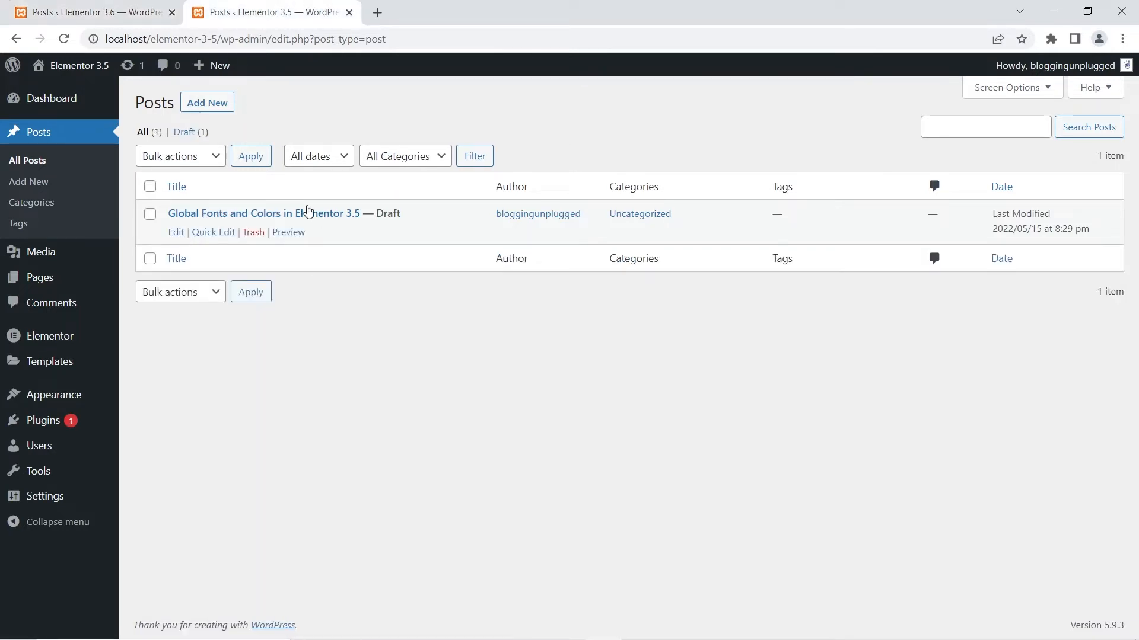
left_click(94, 6)
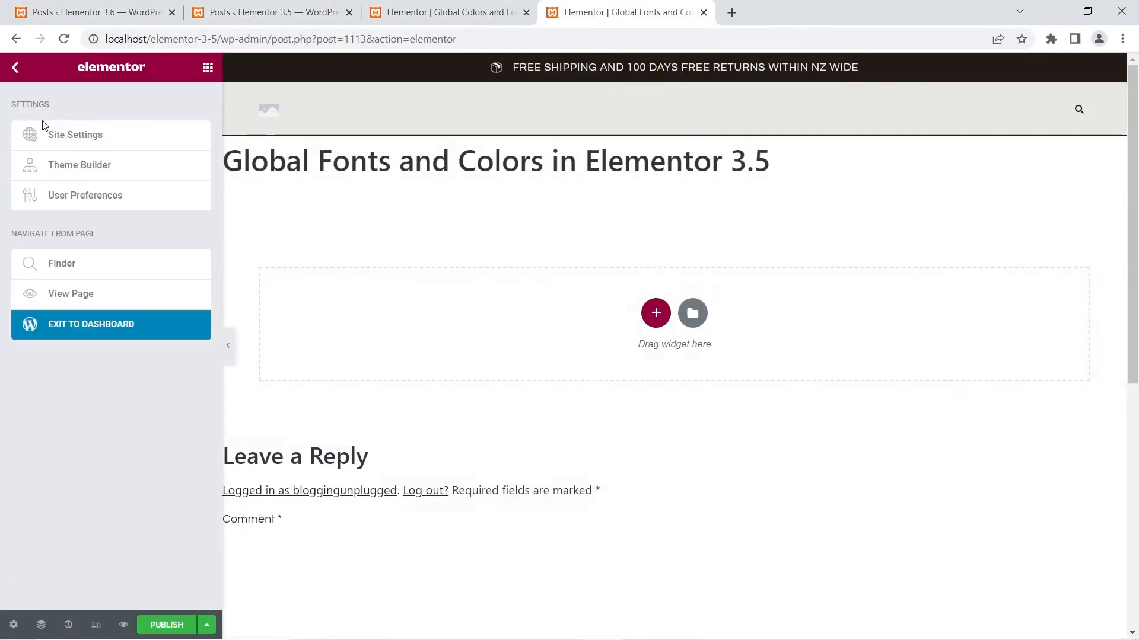
left_click(49, 136)
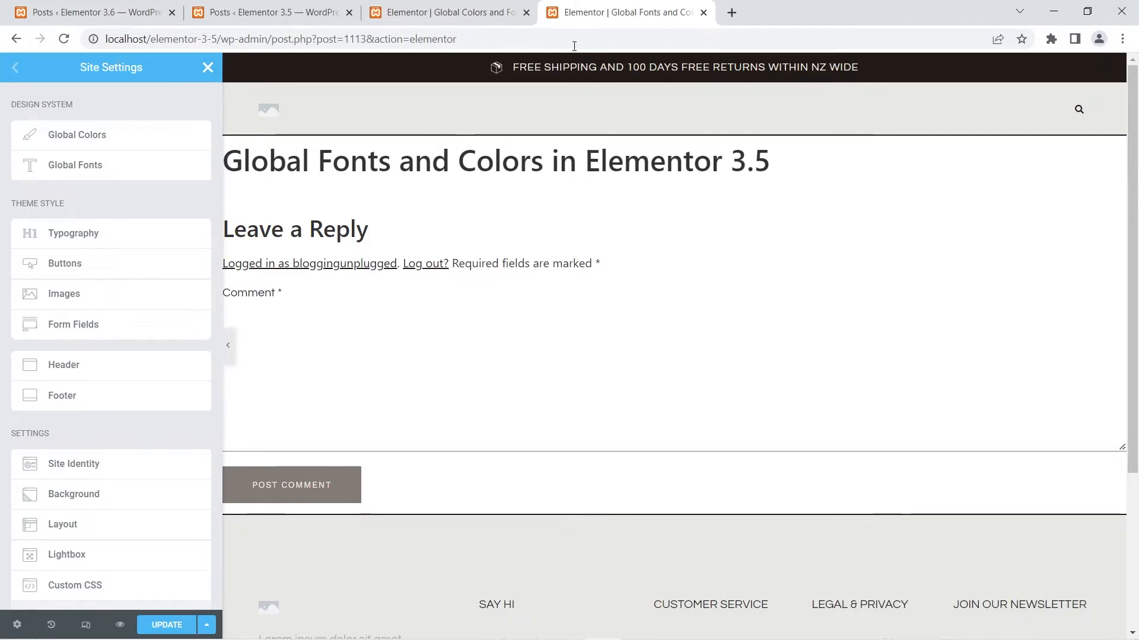
left_click(445, 13)
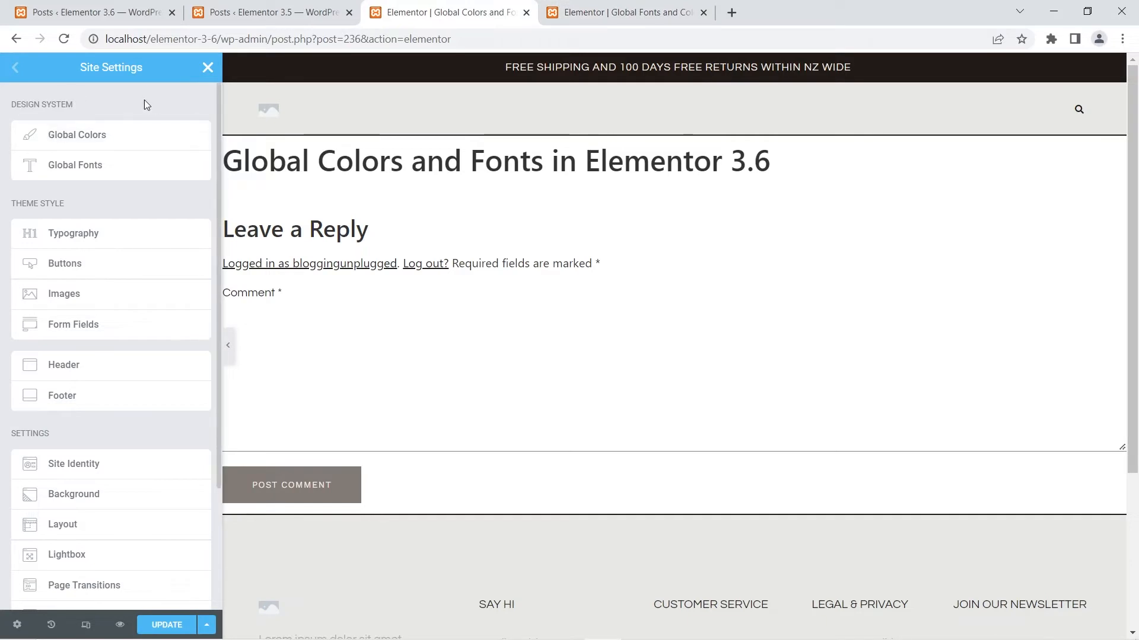
Review the Global Colors and Global Fonts lists in the Elementor 3.5 editor, finishing on Global Colors
left_click(572, 7)
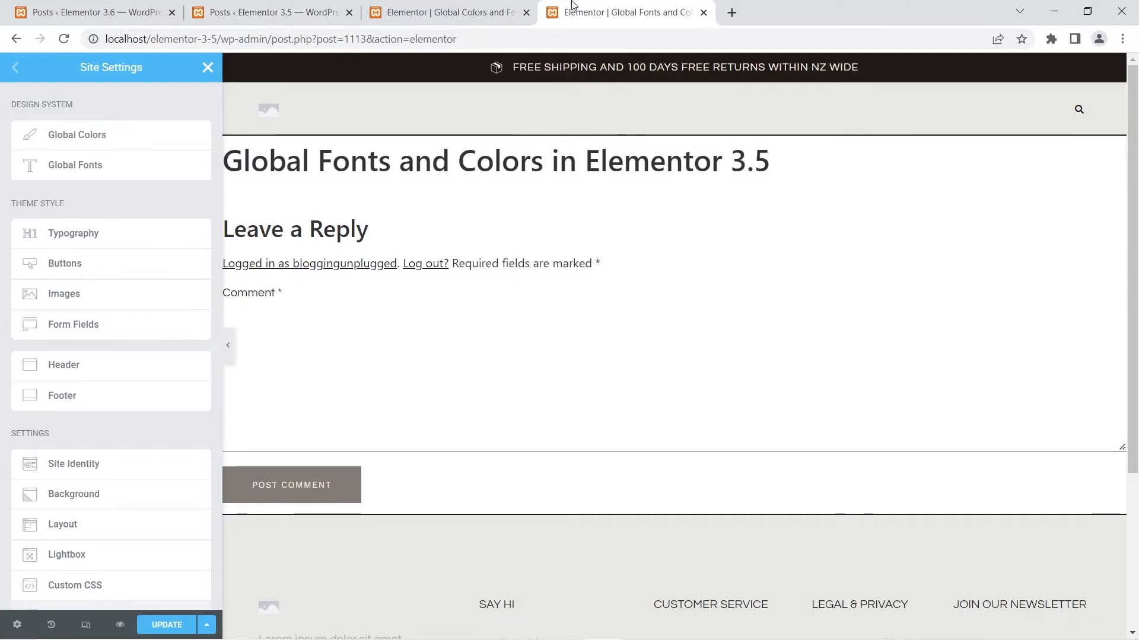
left_click(76, 136)
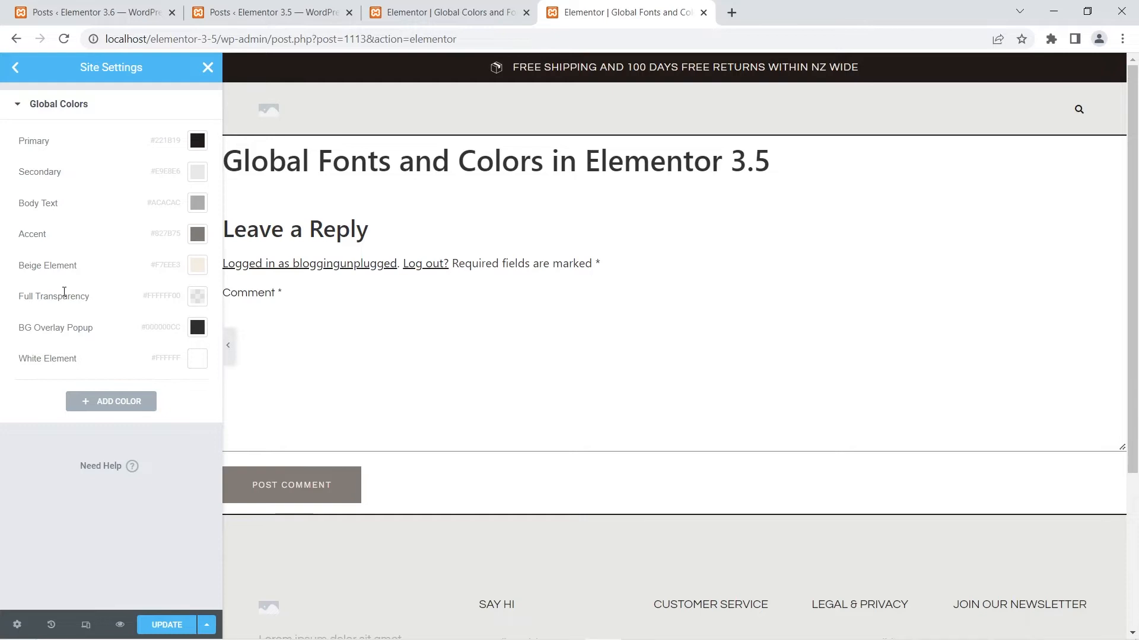
left_click(16, 68)
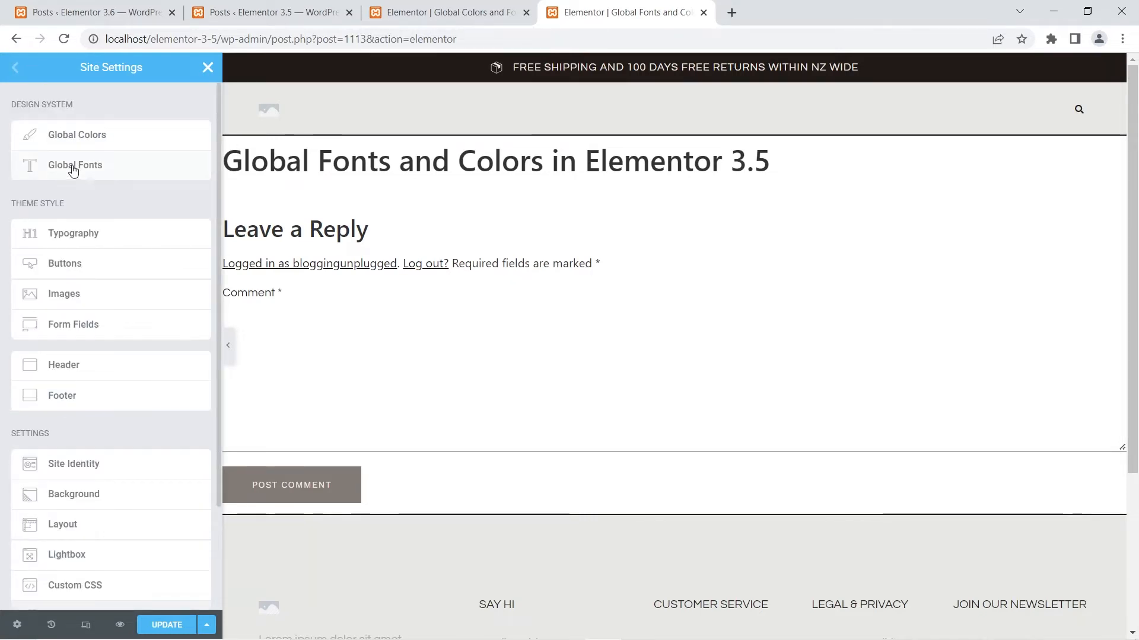
left_click(72, 166)
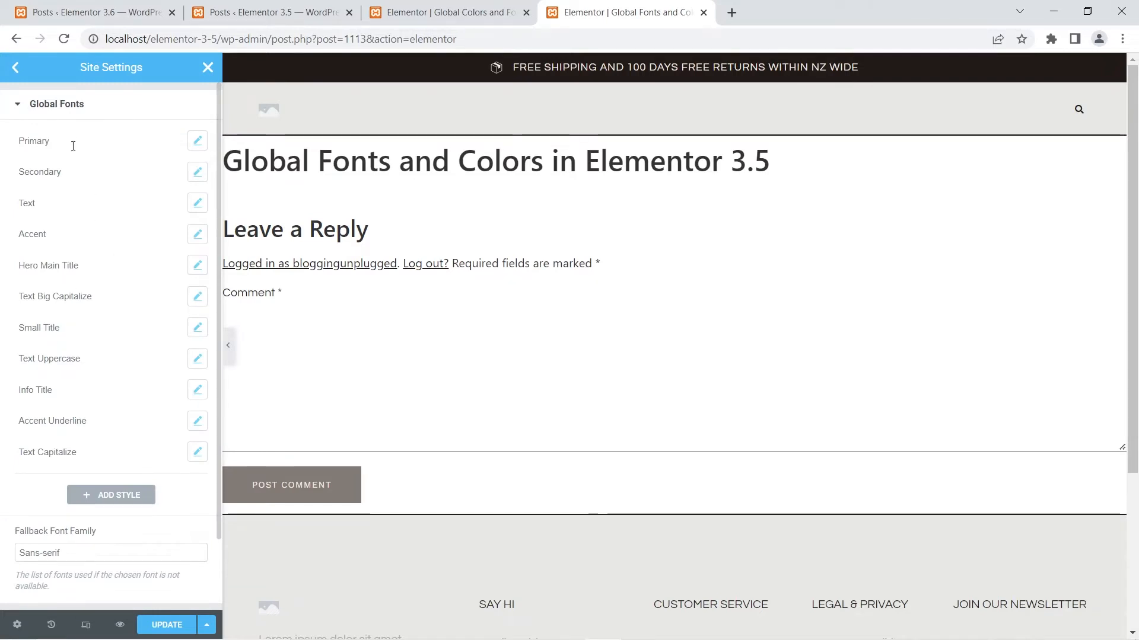
left_click(16, 67)
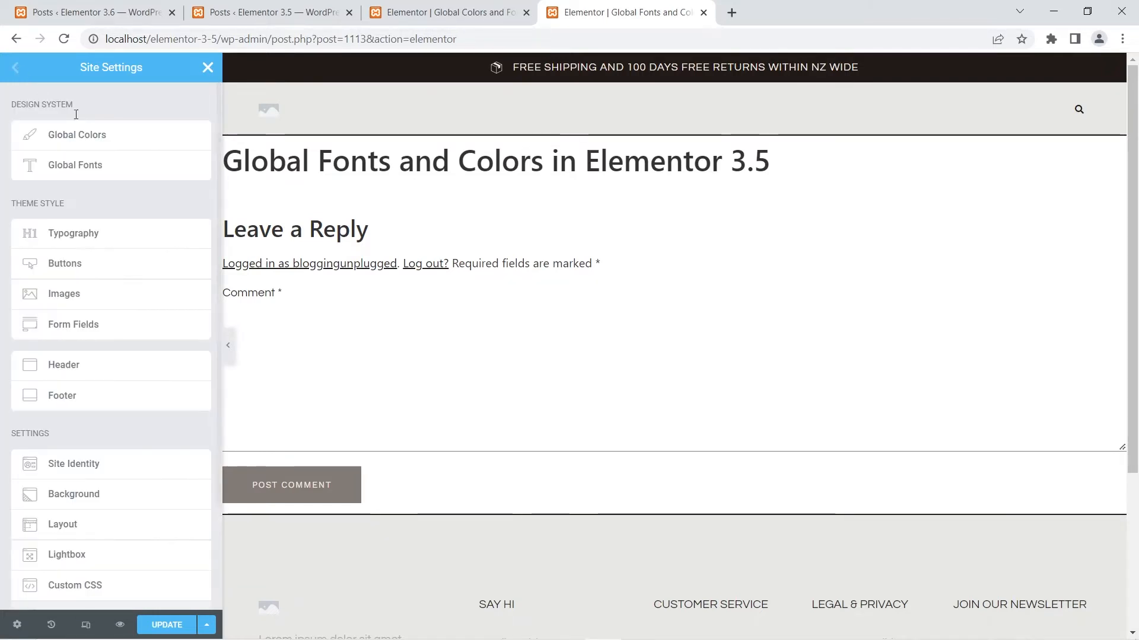
left_click(93, 144)
Examine the System Colors and Custom Colors groups under Global Colors in the Elementor 3.6 editor
left_click(449, 7)
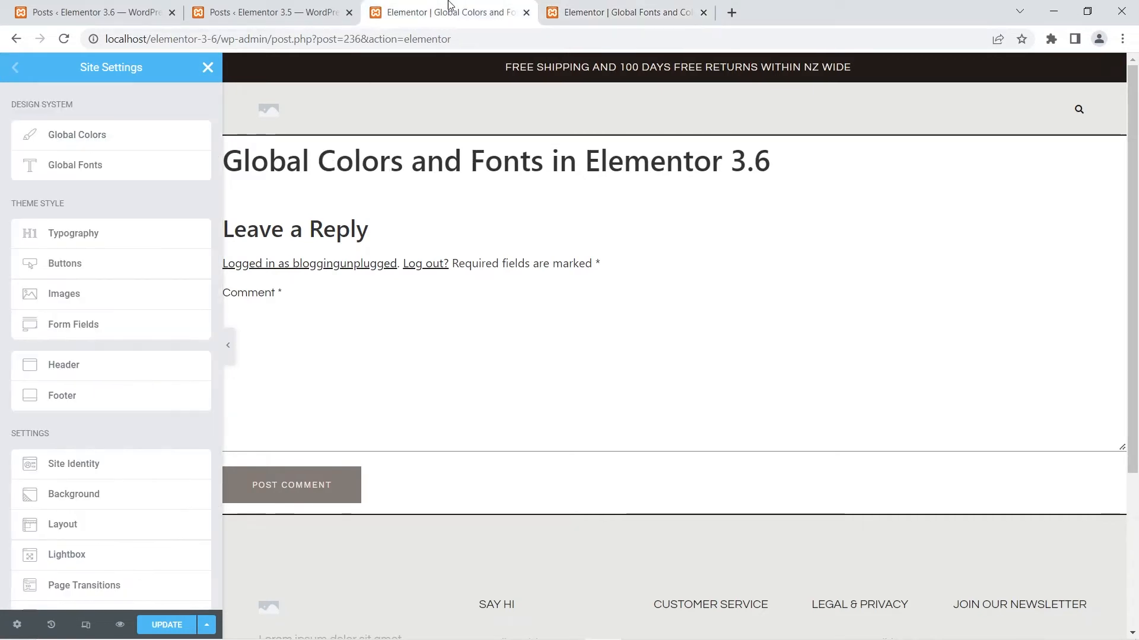
left_click(73, 134)
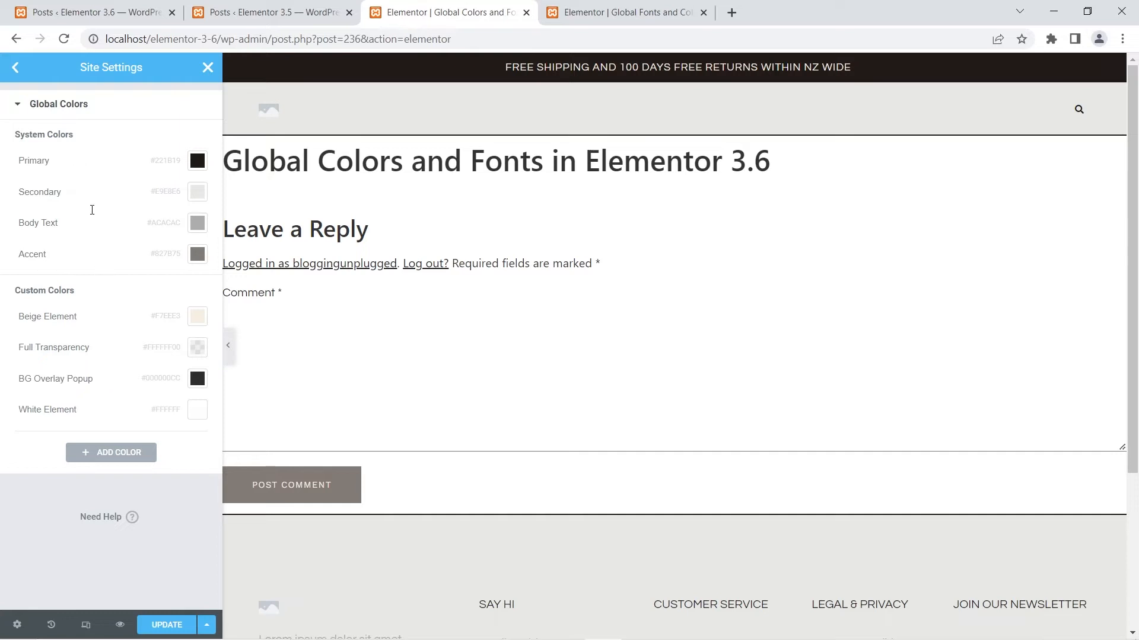
triple_click(54, 136)
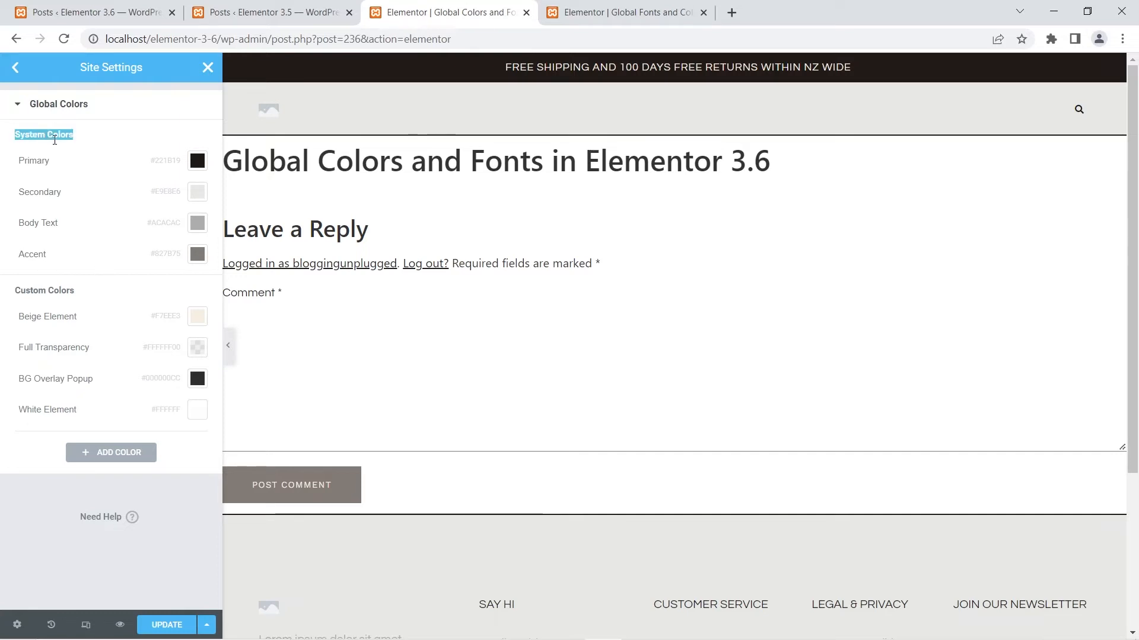
triple_click(54, 289)
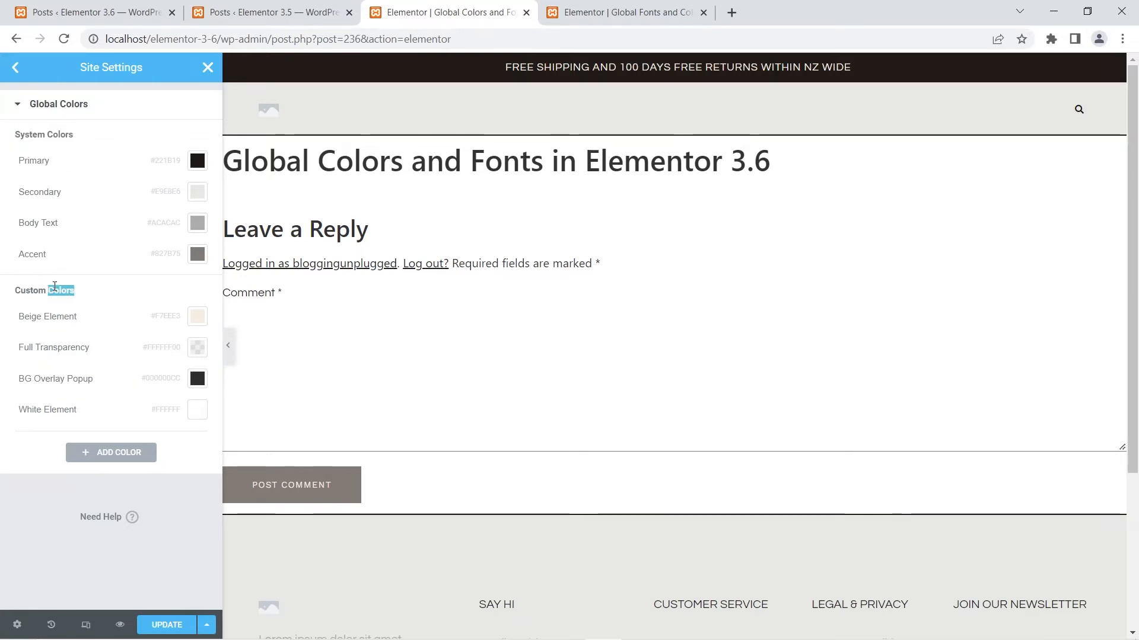
left_click(98, 293)
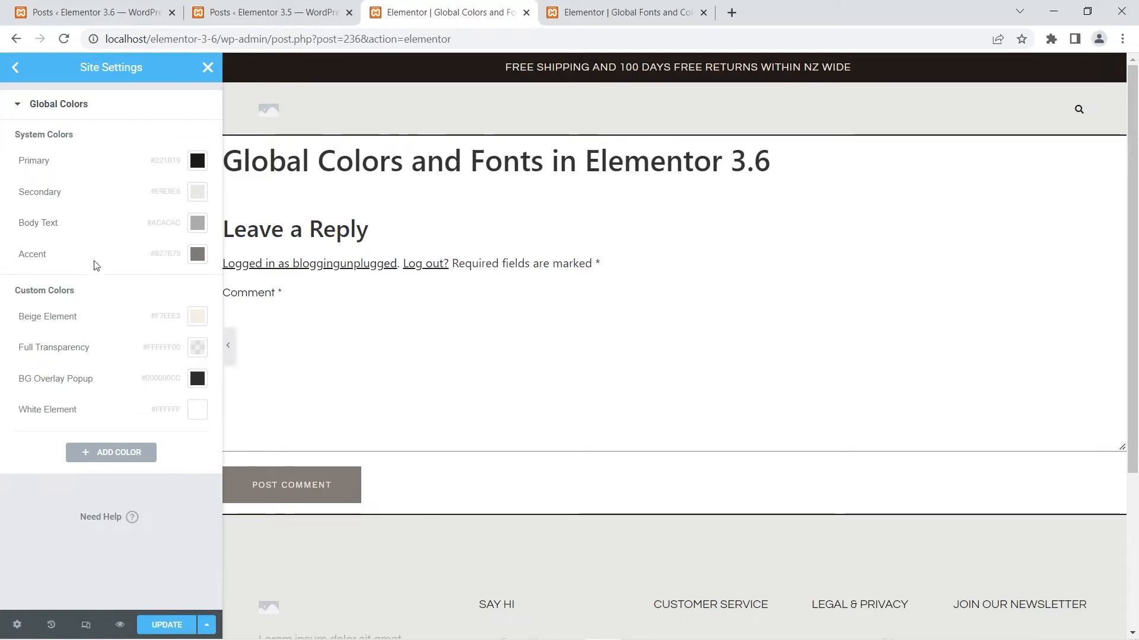
Examine the system and custom font groups under Global Fonts in Elementor 3.6, and return to the Site Settings overview
left_click(16, 67)
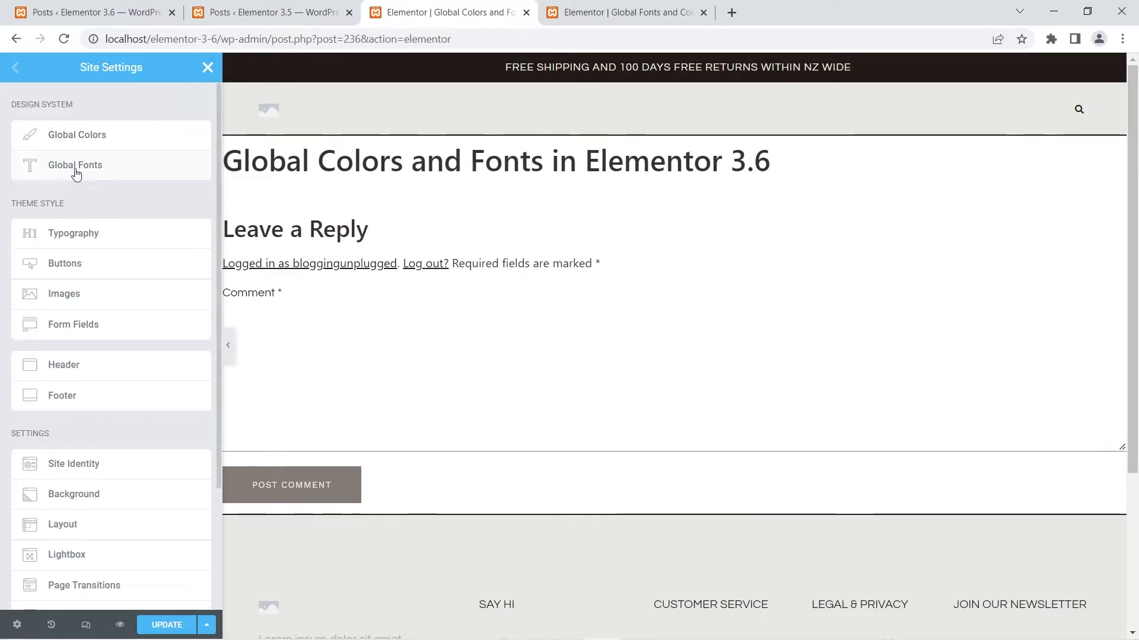
left_click(76, 168)
triple_click(52, 134)
triple_click(45, 291)
left_click(8, 68)
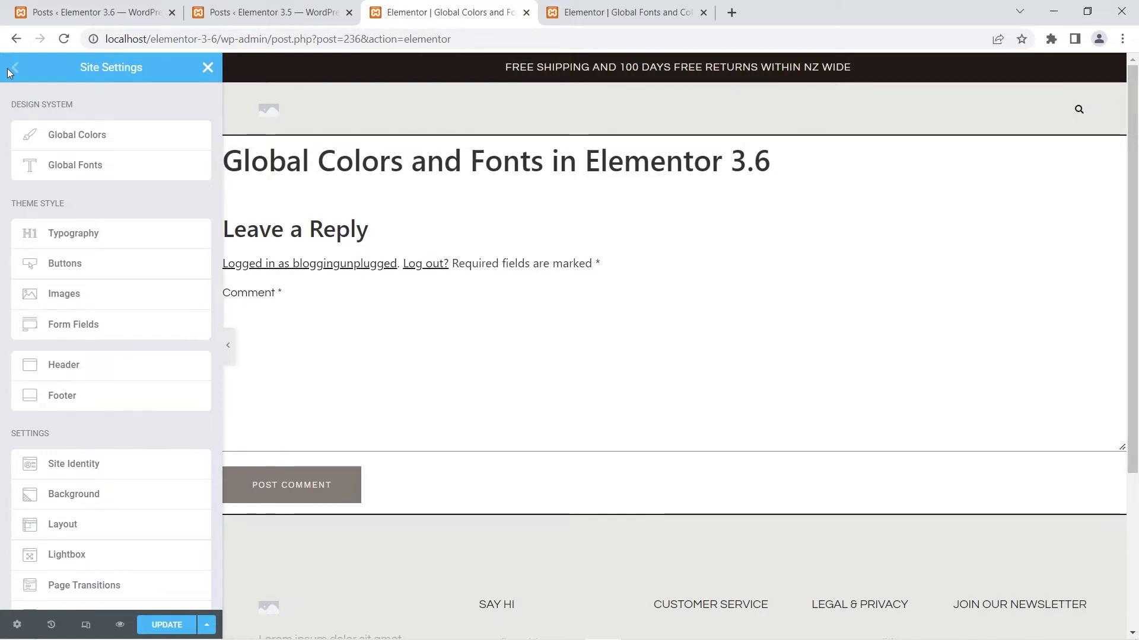
Open Global Colors in Elementor 3.6 and compare its layout with the Global Colors list in Elementor 3.5
left_click(62, 134)
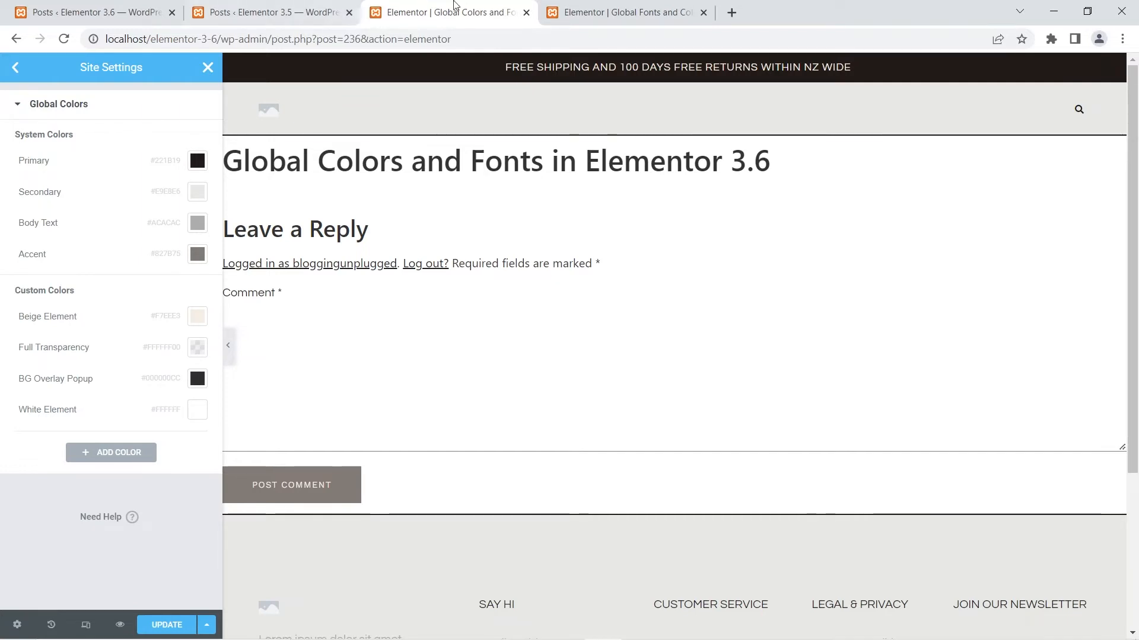
left_click(617, 13)
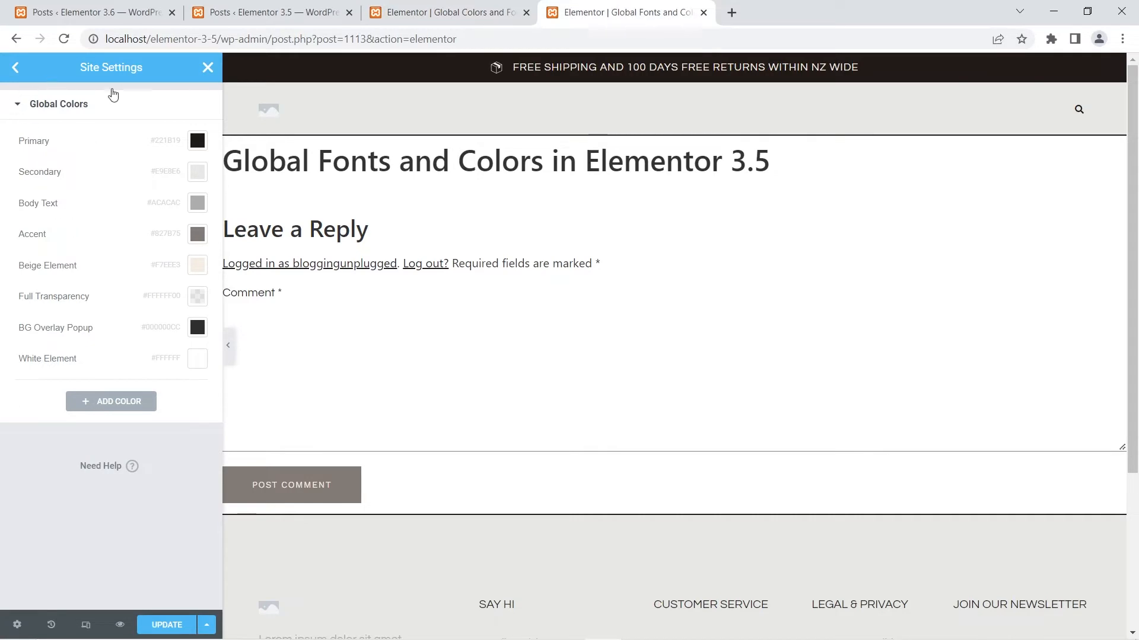
left_click(467, 9)
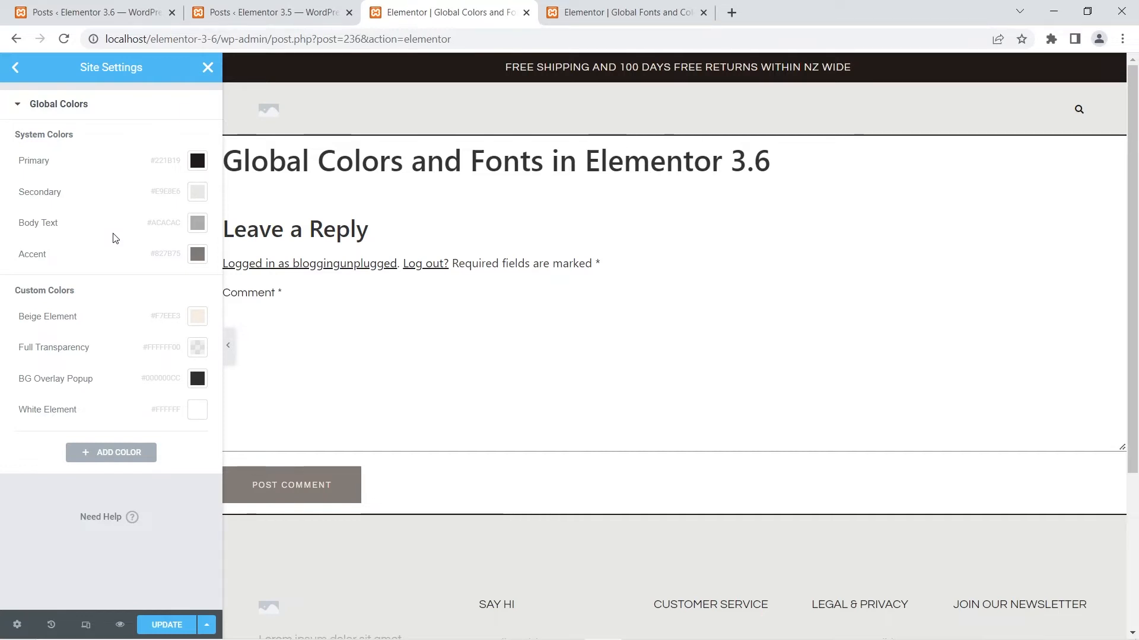
mouse_move(173, 172)
left_click(599, 5)
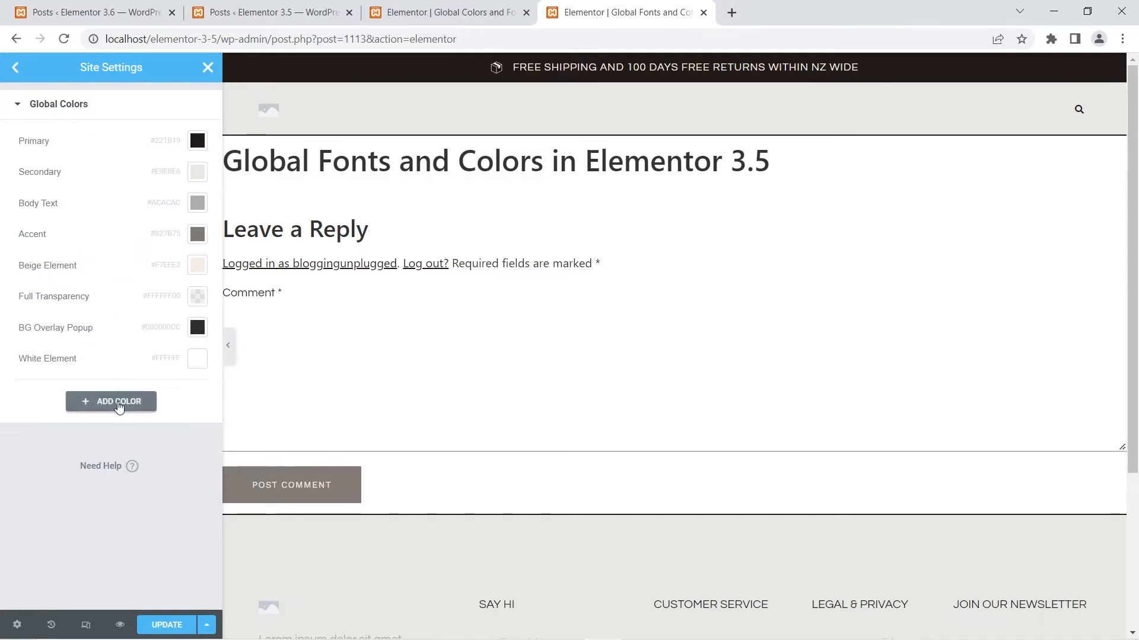
left_click(415, 6)
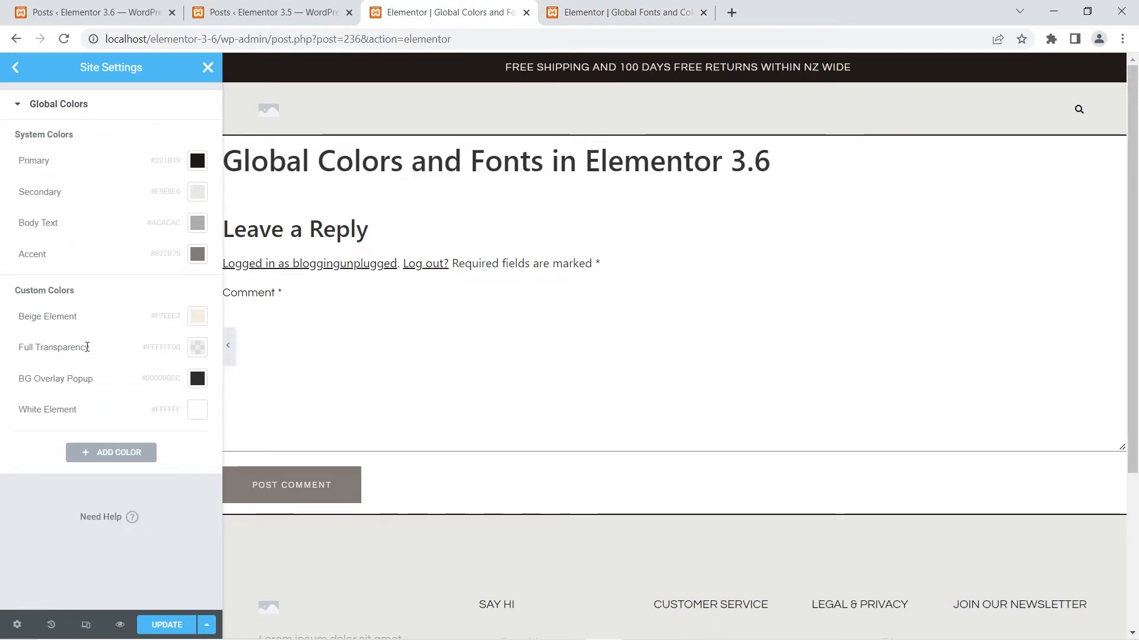
left_click(639, 5)
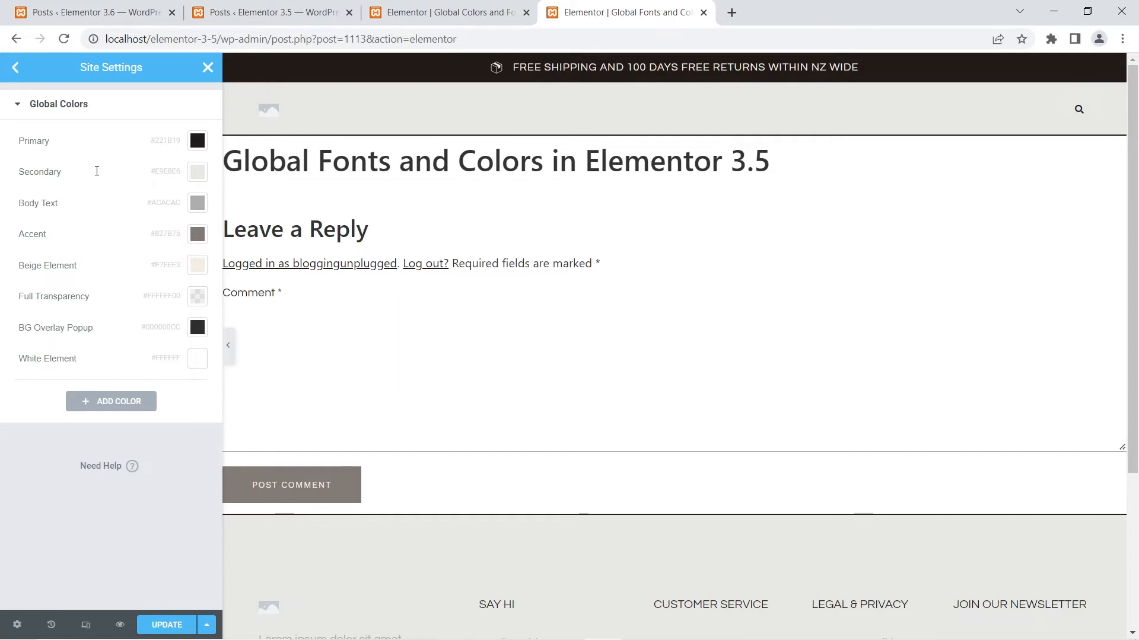
Inspect the editable name and color picker of the Primary global color in Elementor 3.5, leaving both as they are
left_click(48, 145)
double_click(47, 145)
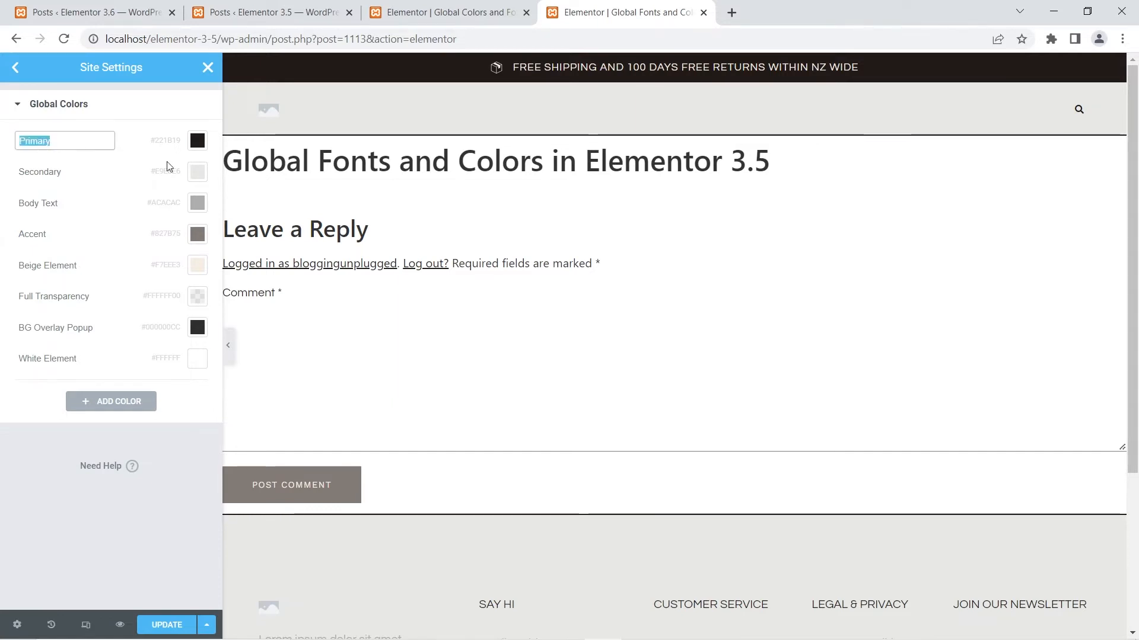
left_click(197, 147)
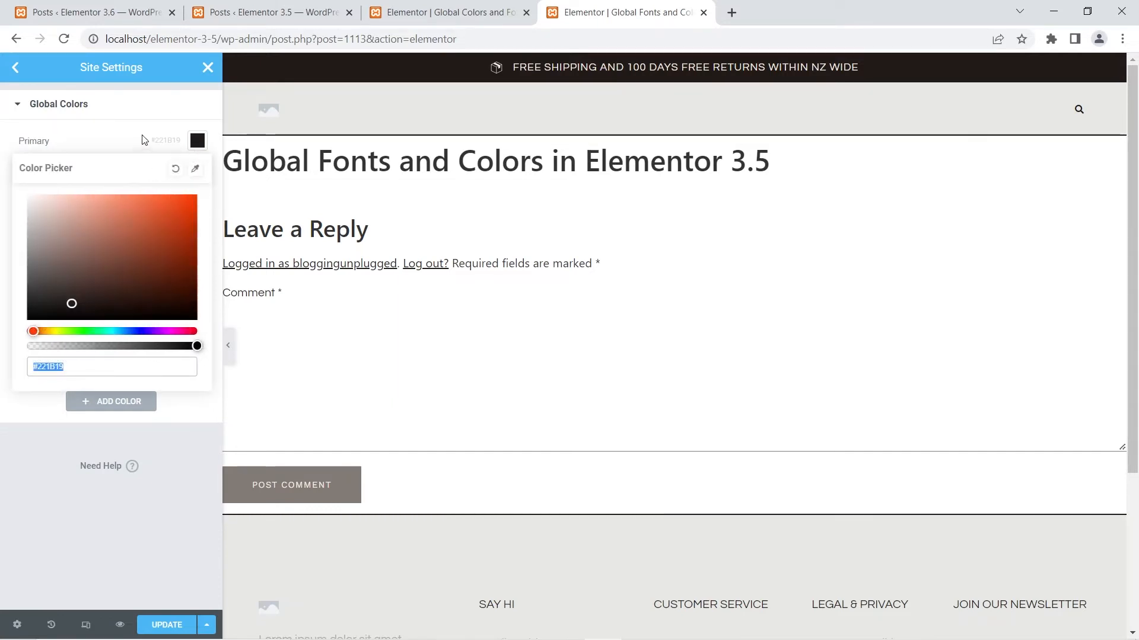
left_click(134, 112)
left_click(134, 116)
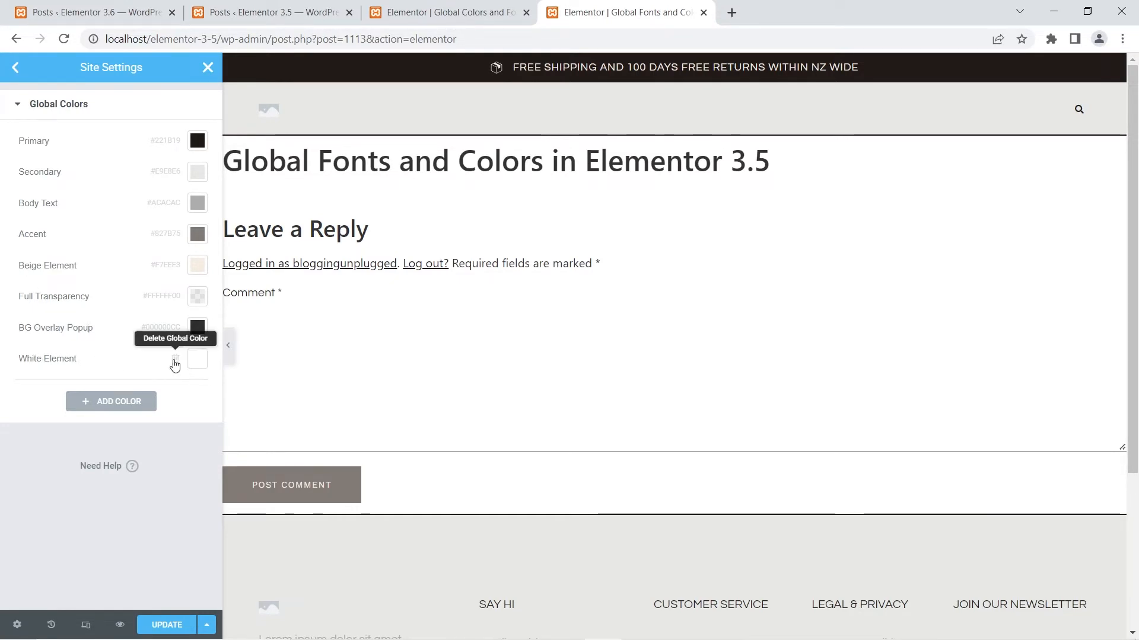
Inspect the editable name and color picker of the White Element global color, and close the picker
left_click(30, 358)
double_click(30, 358)
left_click(195, 359)
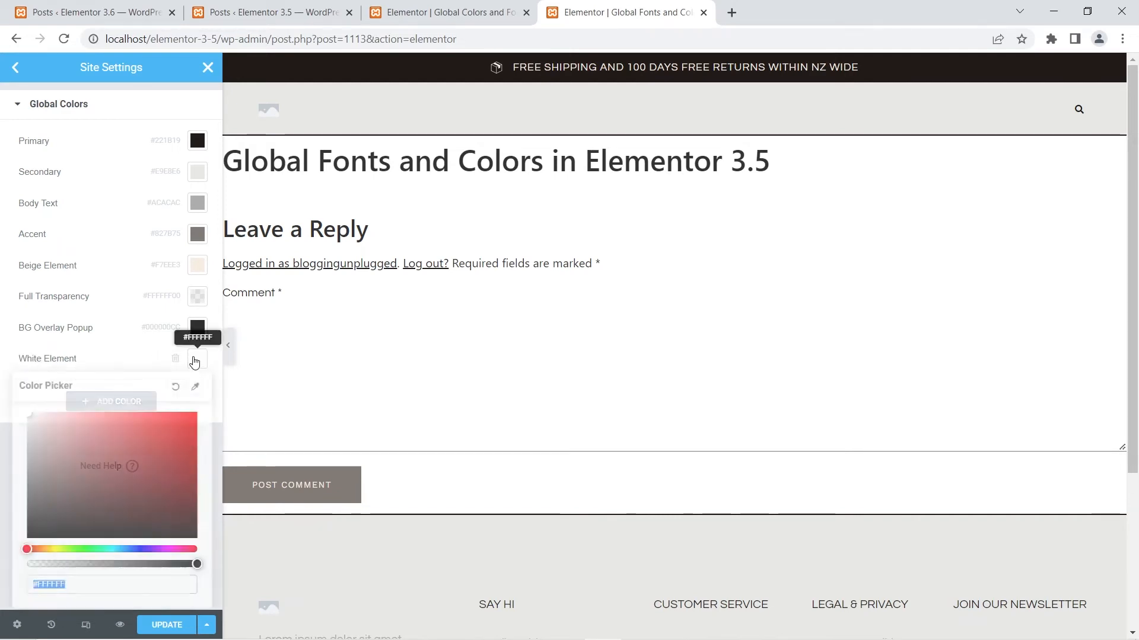
left_click(122, 282)
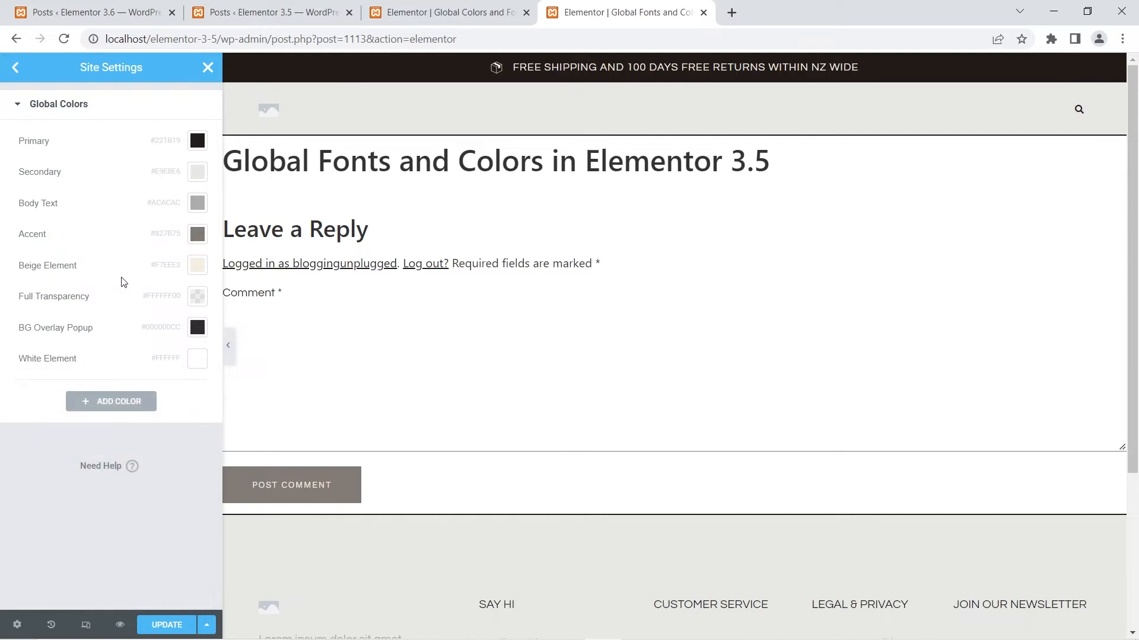
Try reordering the Primary system color and the Beige Element custom color in Elementor 3.6, each within its own group
left_click(420, 13)
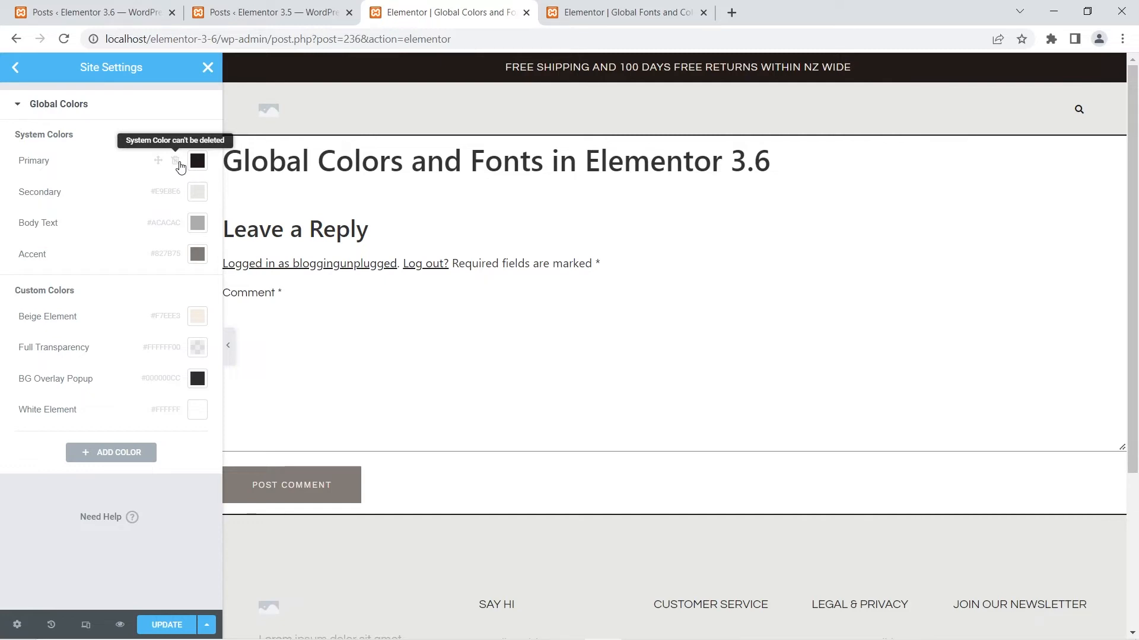
mouse_move(159, 166)
left_mouse_down()
mouse_move(148, 243)
mouse_move(152, 155)
mouse_move(155, 196)
mouse_move(157, 183)
left_mouse_up()
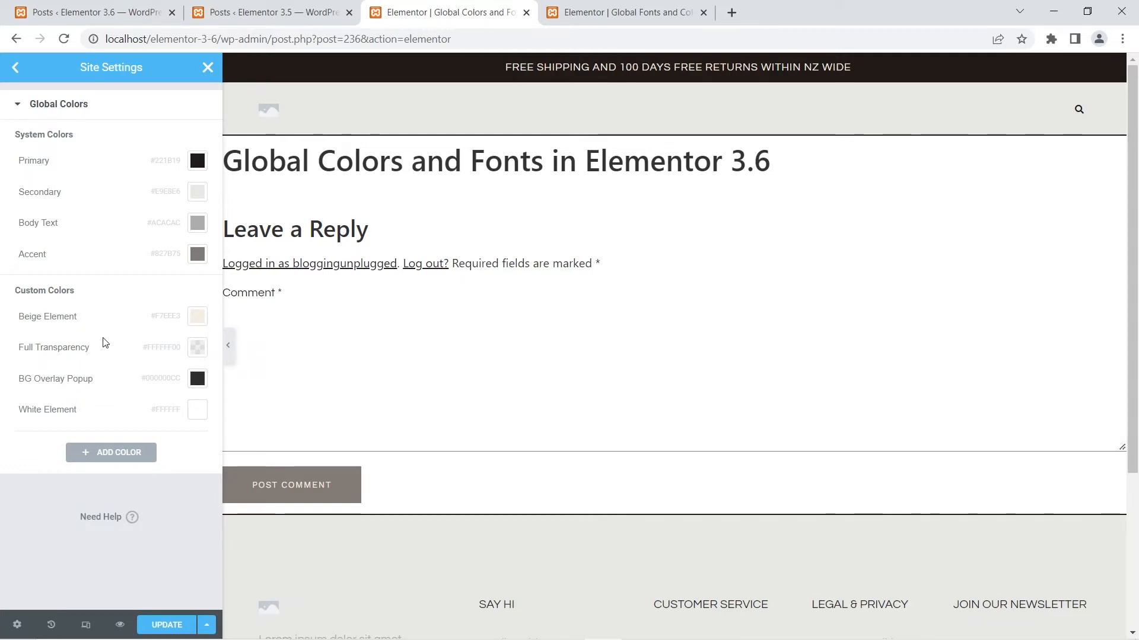
double_click(63, 316)
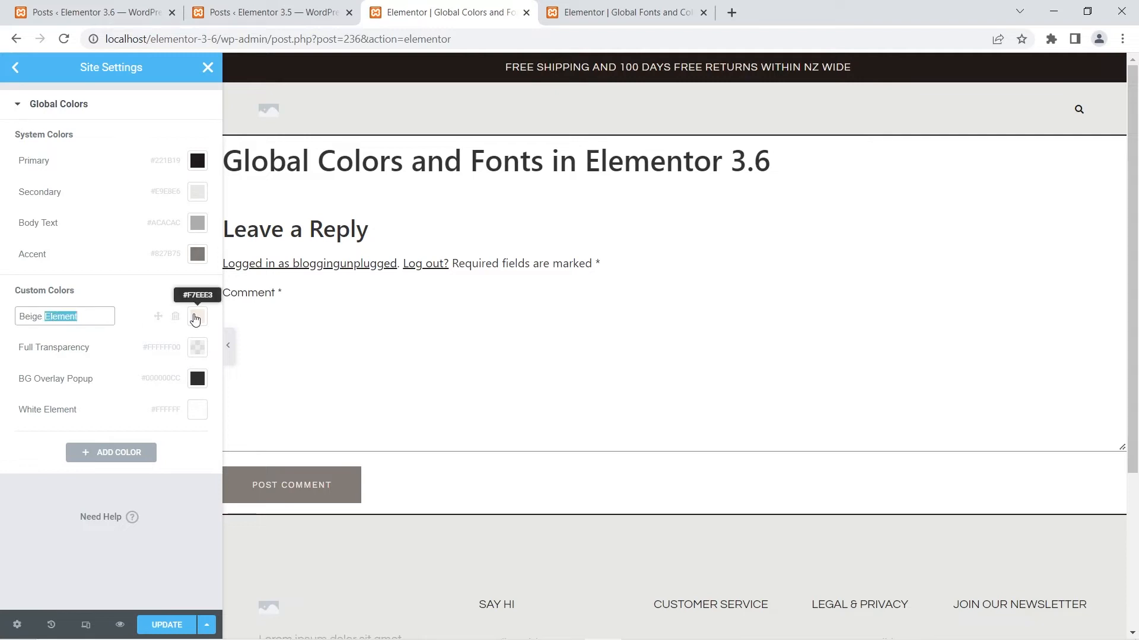
mouse_move(157, 316)
left_mouse_down()
mouse_move(157, 339)
mouse_move(158, 308)
left_mouse_up()
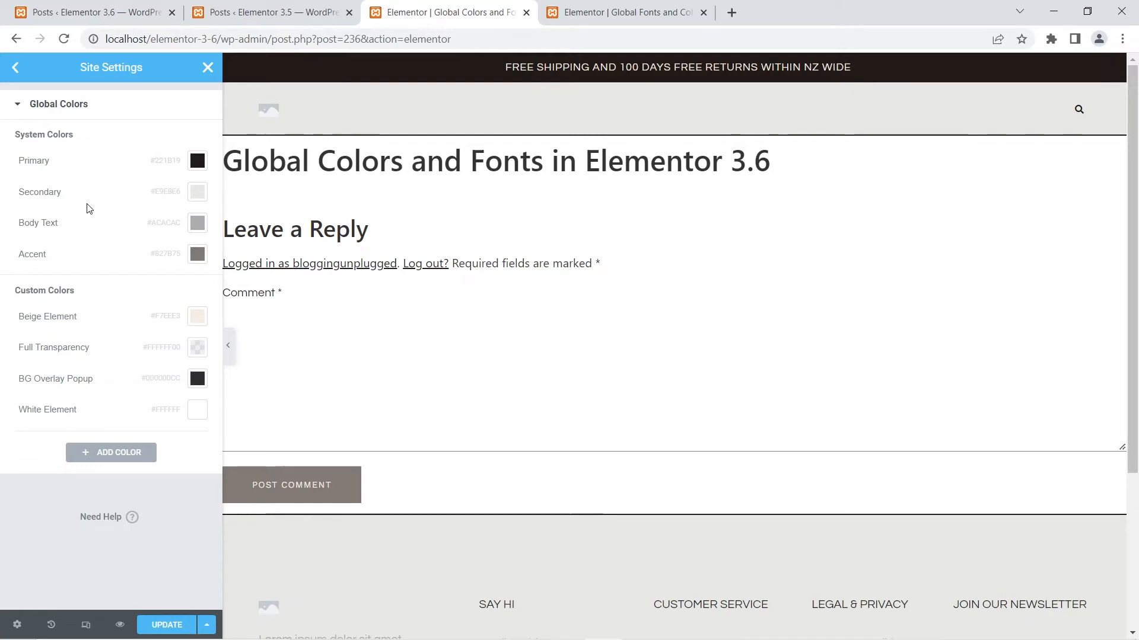
mouse_move(157, 172)
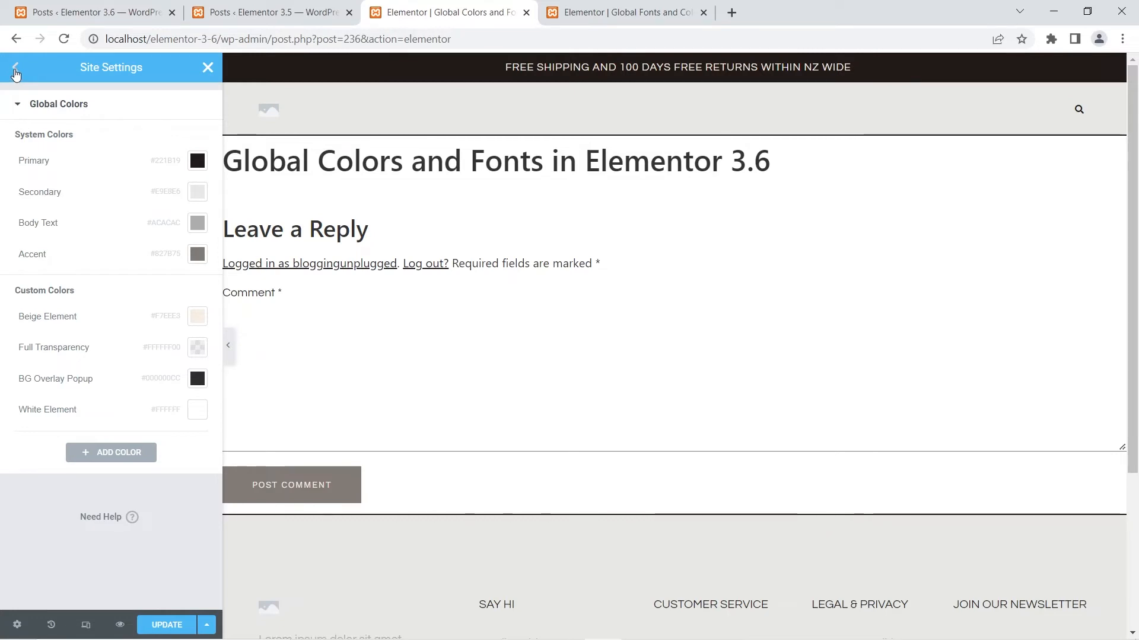
Open Global Fonts in Elementor 3.6 and try moving the Accent font higher in the System Fonts group
left_click(16, 70)
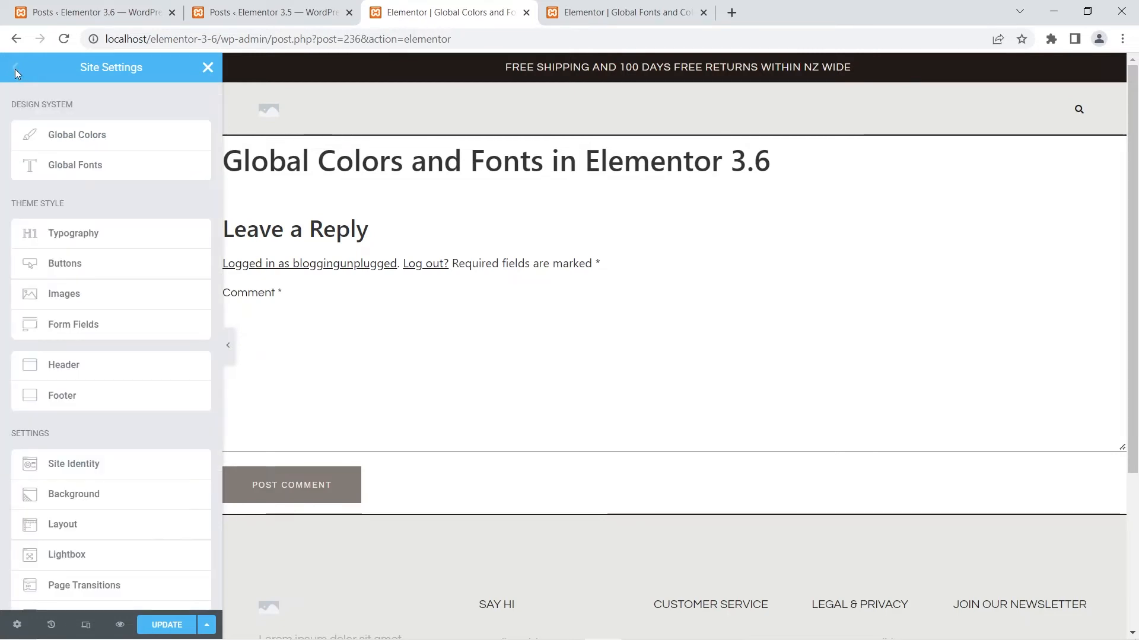
left_click(61, 172)
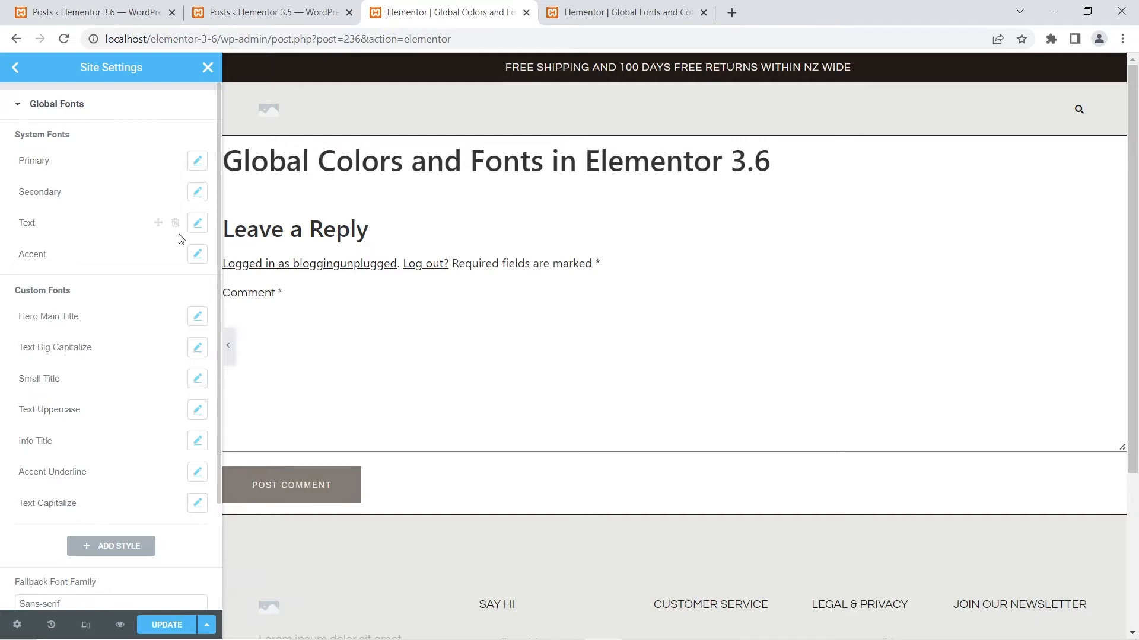
left_click_drag(158, 256, 152, 212)
Open Global Fonts in the Elementor 3.5 Site Settings and examine how the font list is organized
left_click(568, 11)
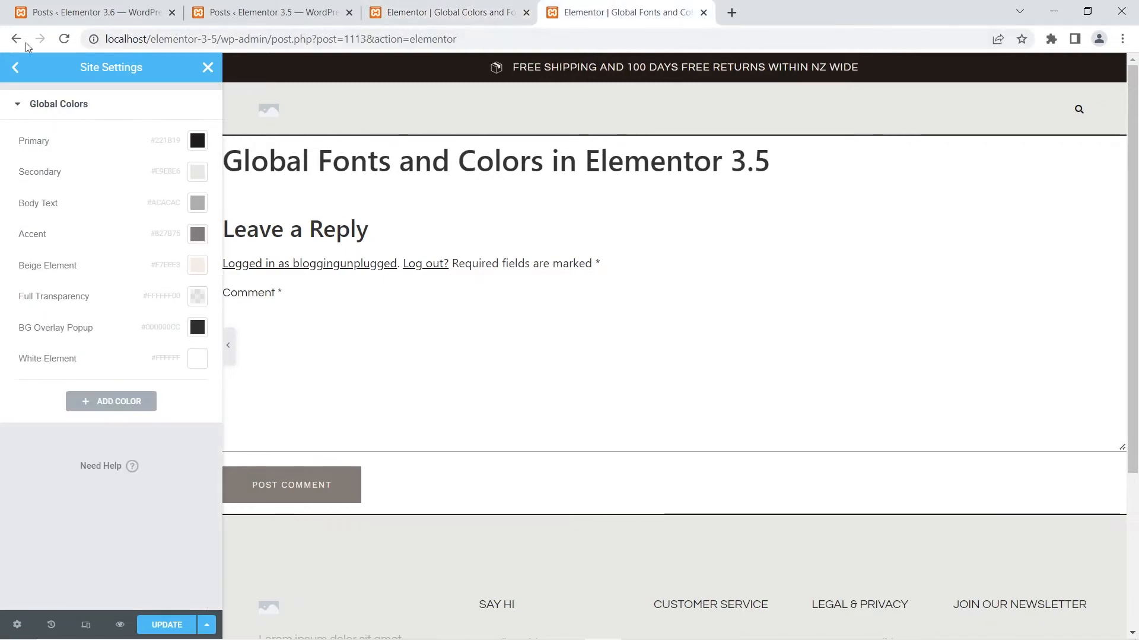
left_click(16, 68)
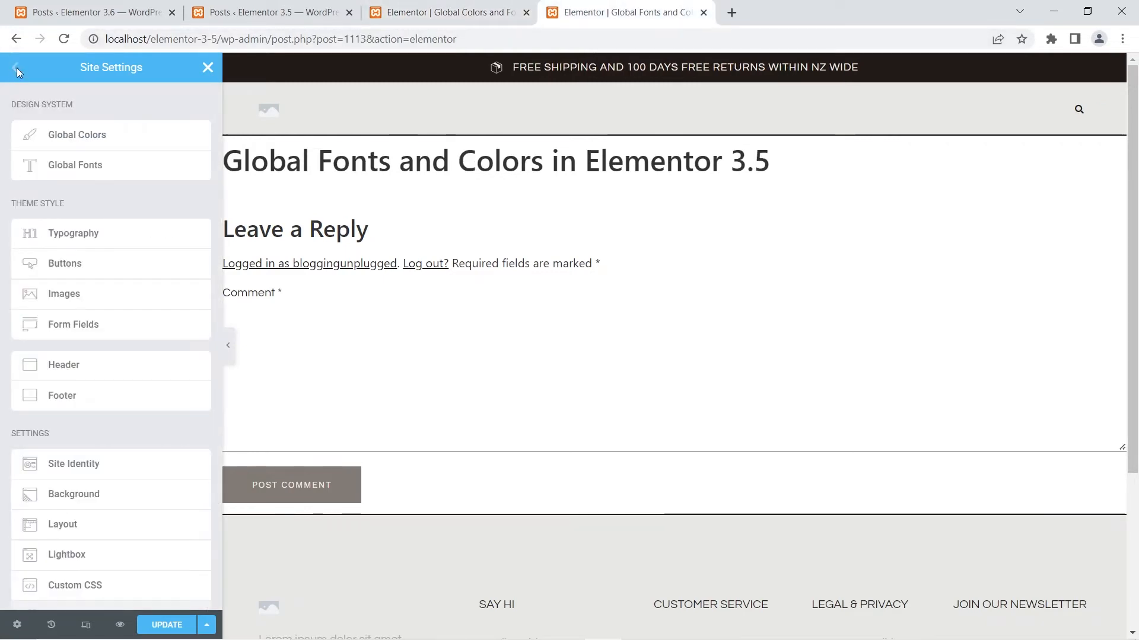
left_click(61, 170)
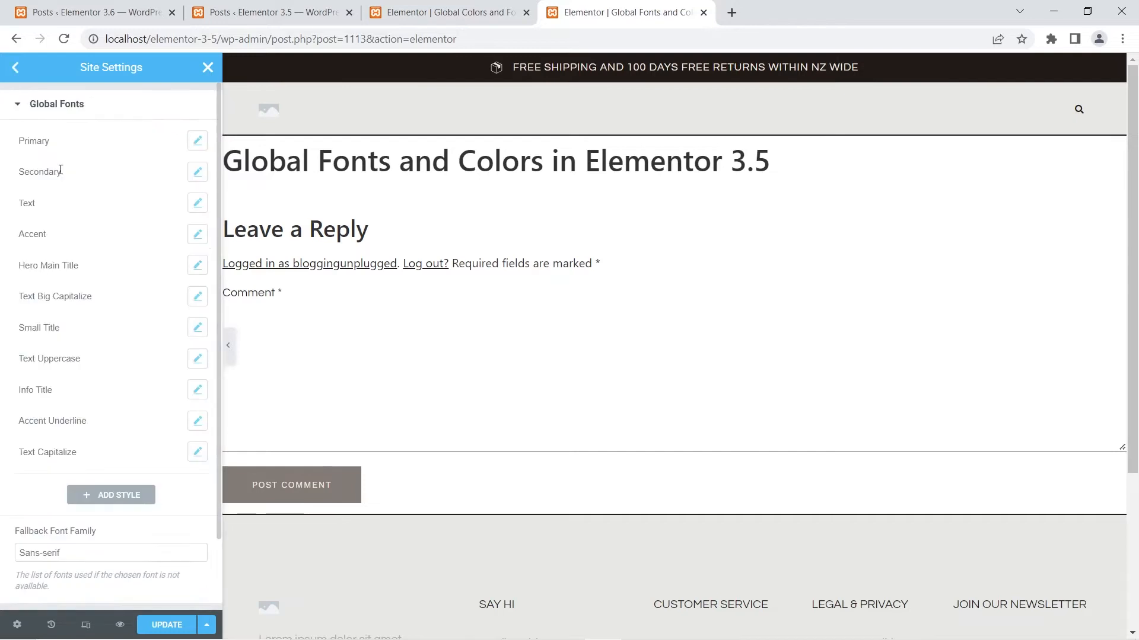
mouse_move(179, 147)
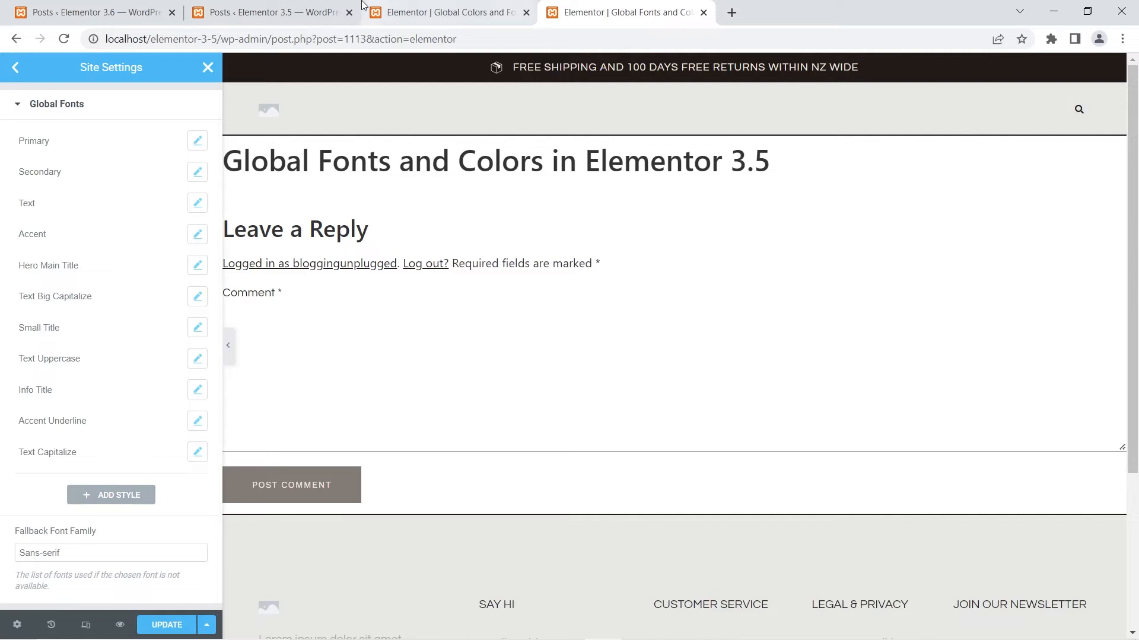
Return to Elementor 3.6 and examine the reorder, delete and add-style controls for its System Fonts and Custom Fonts
left_click(421, 12)
mouse_move(159, 164)
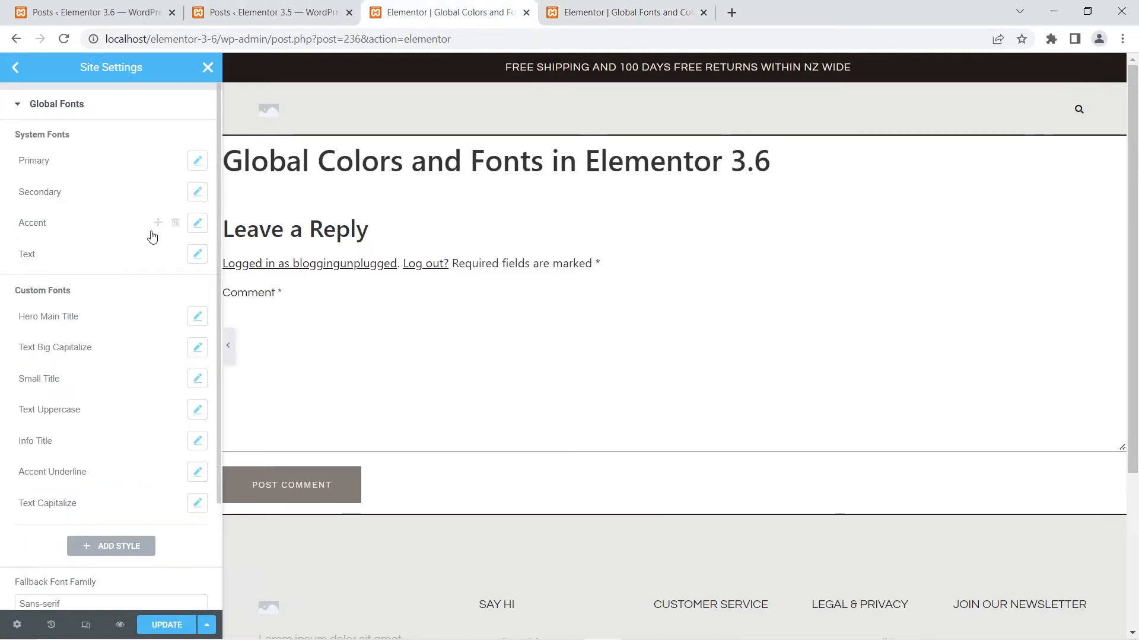
mouse_move(176, 321)
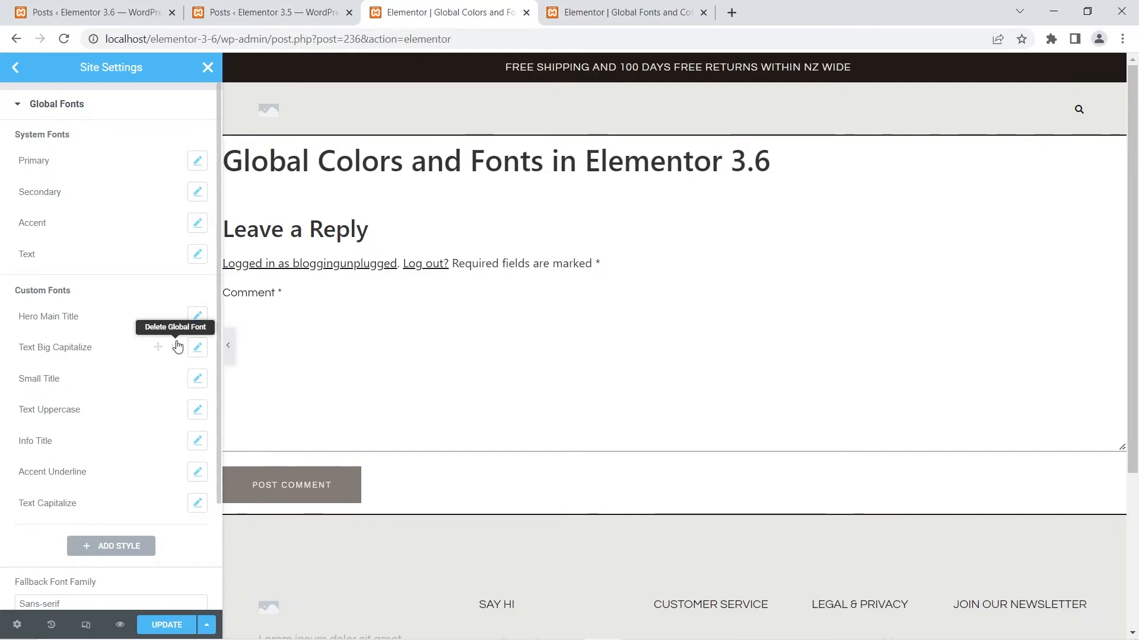
left_click(115, 547)
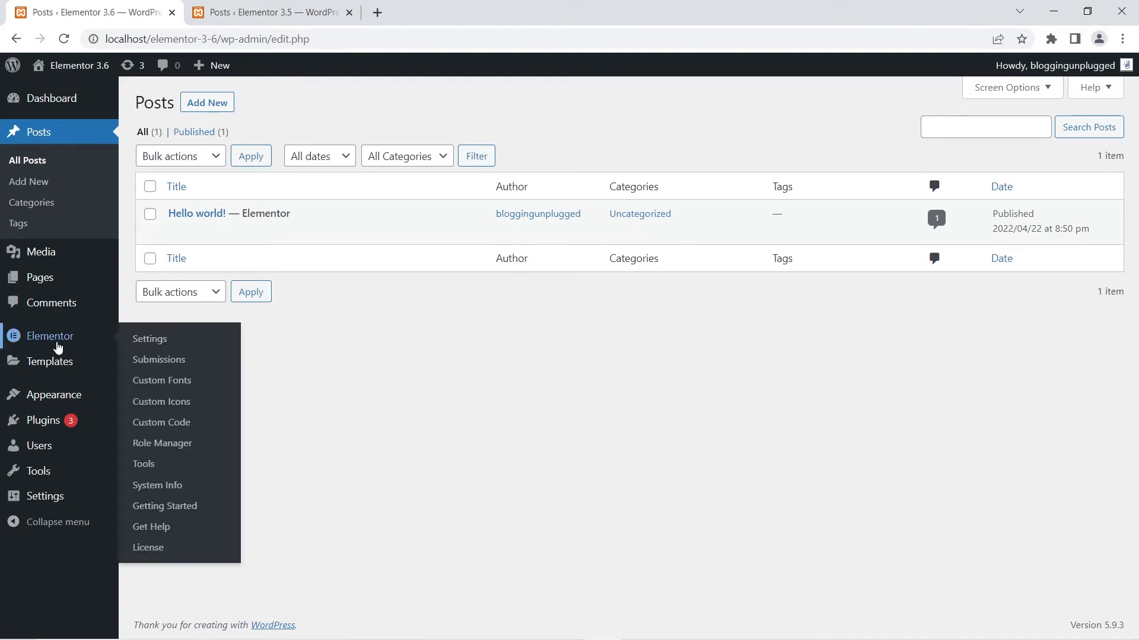
Open the Kit Library and compare the E-commerce template kits offered in Elementor 3.6 and Elementor 3.5
left_click(160, 445)
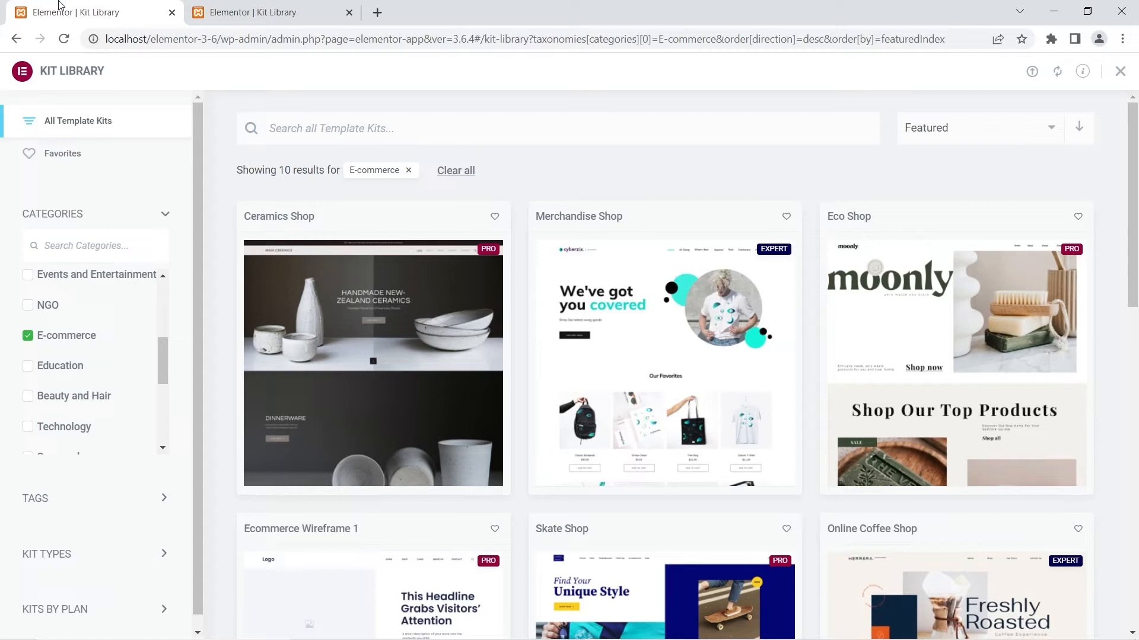
left_click(243, 12)
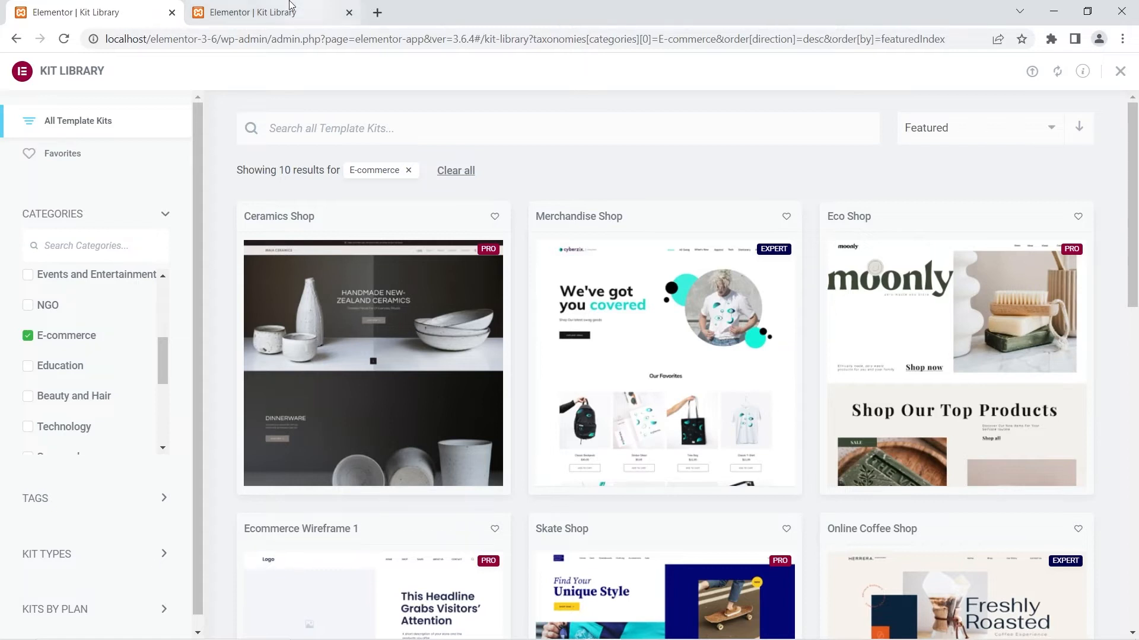
left_click(62, 17)
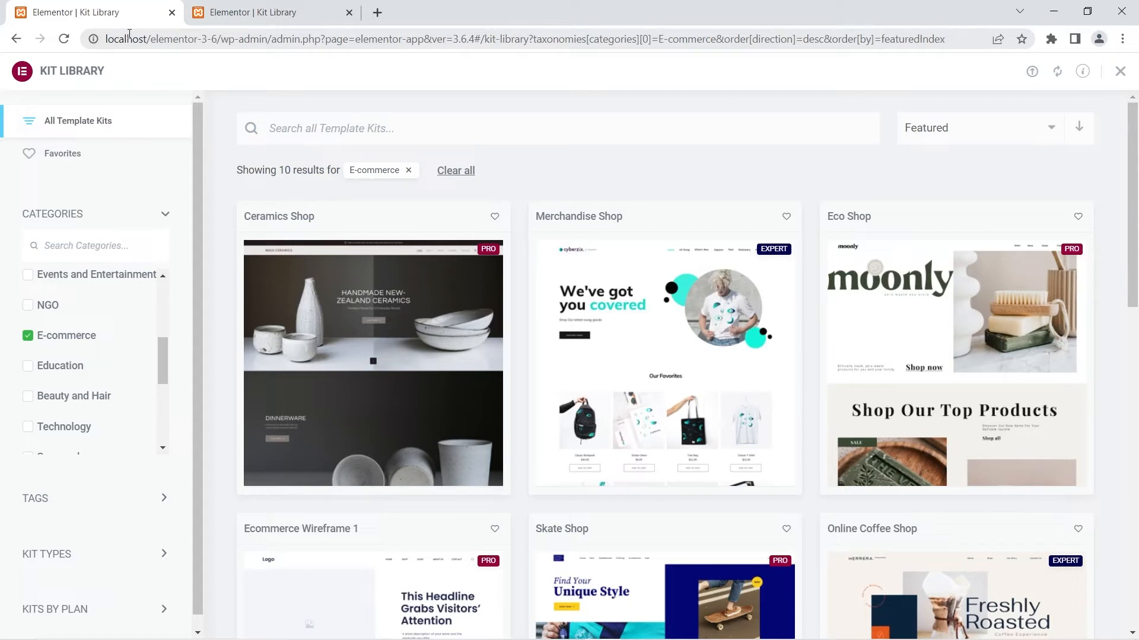
Apply the entire Ceramics Shop template kit to the Elementor 3.5 site
left_click(252, 7)
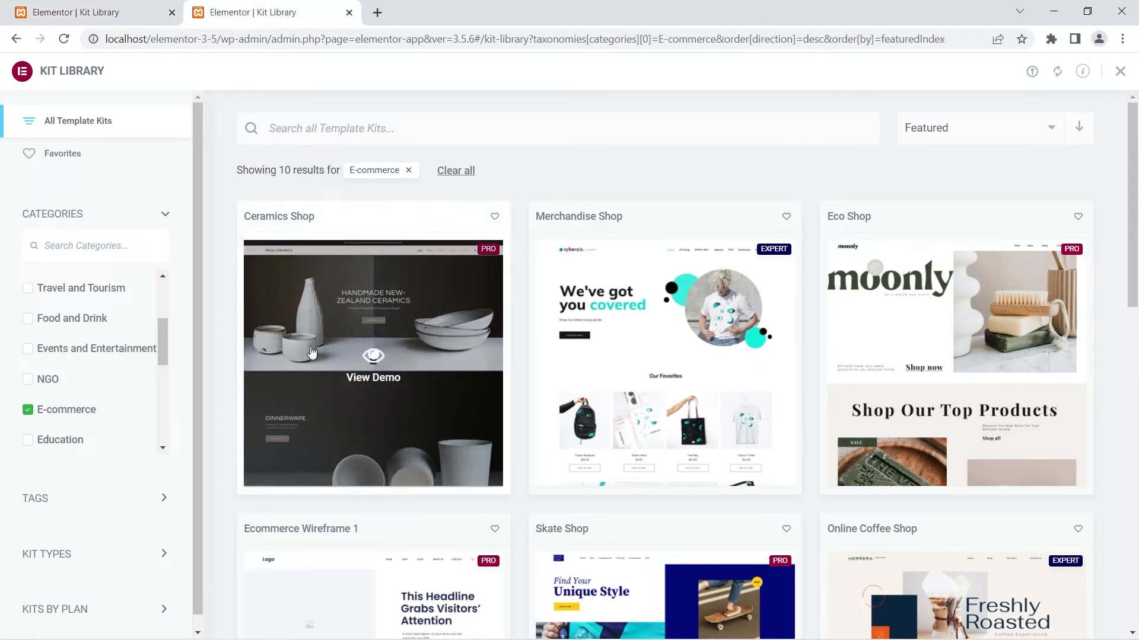
left_click(376, 366)
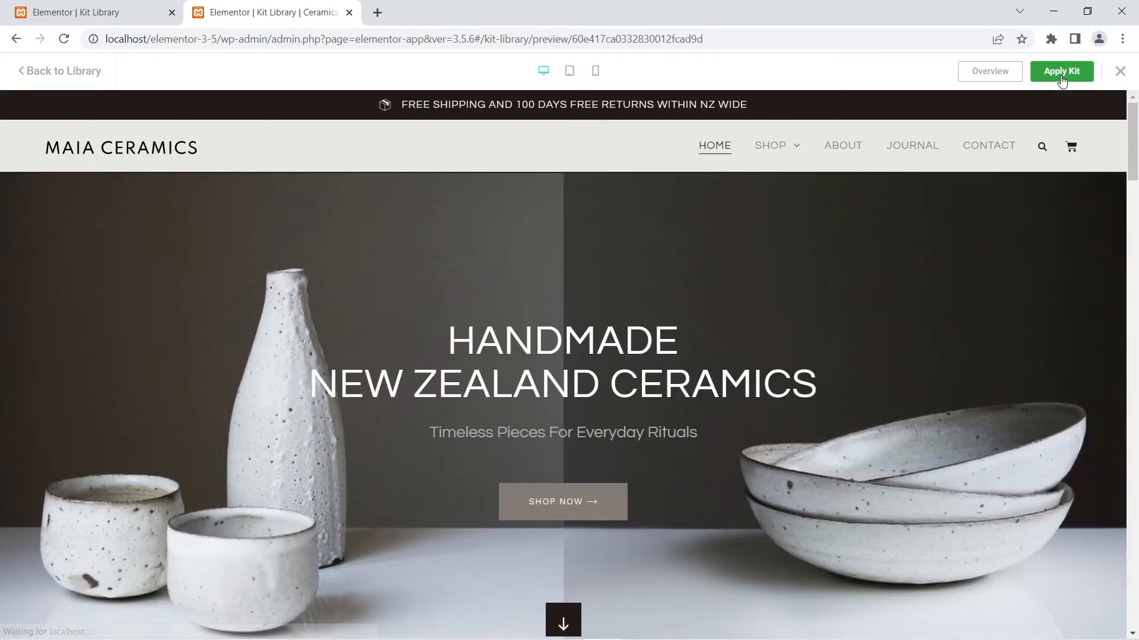
left_click(1061, 77)
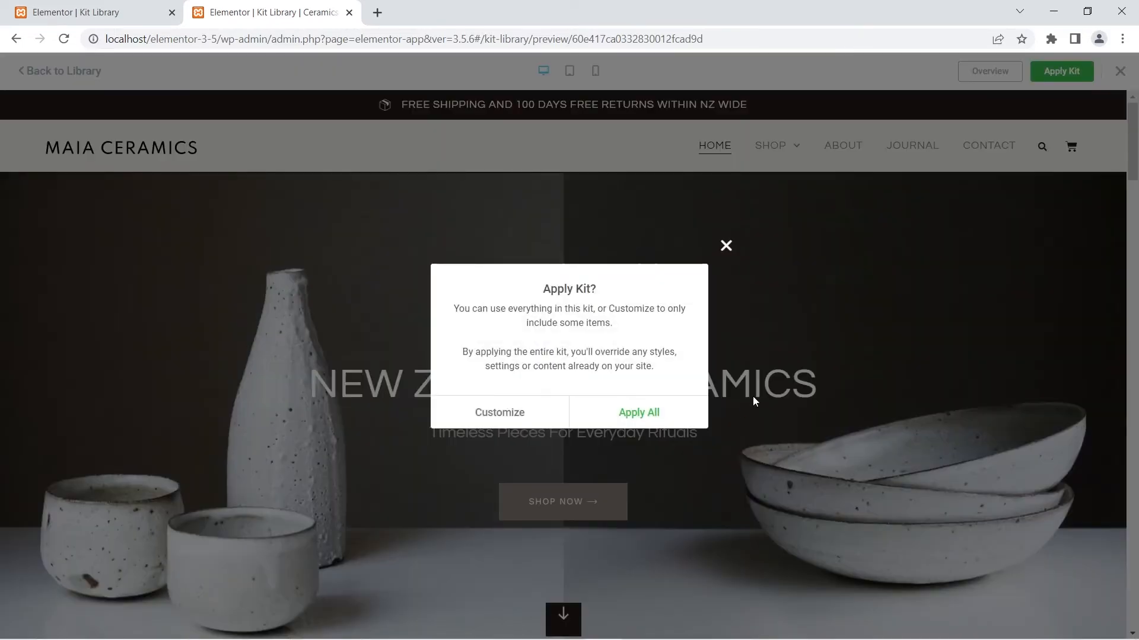
left_click(655, 412)
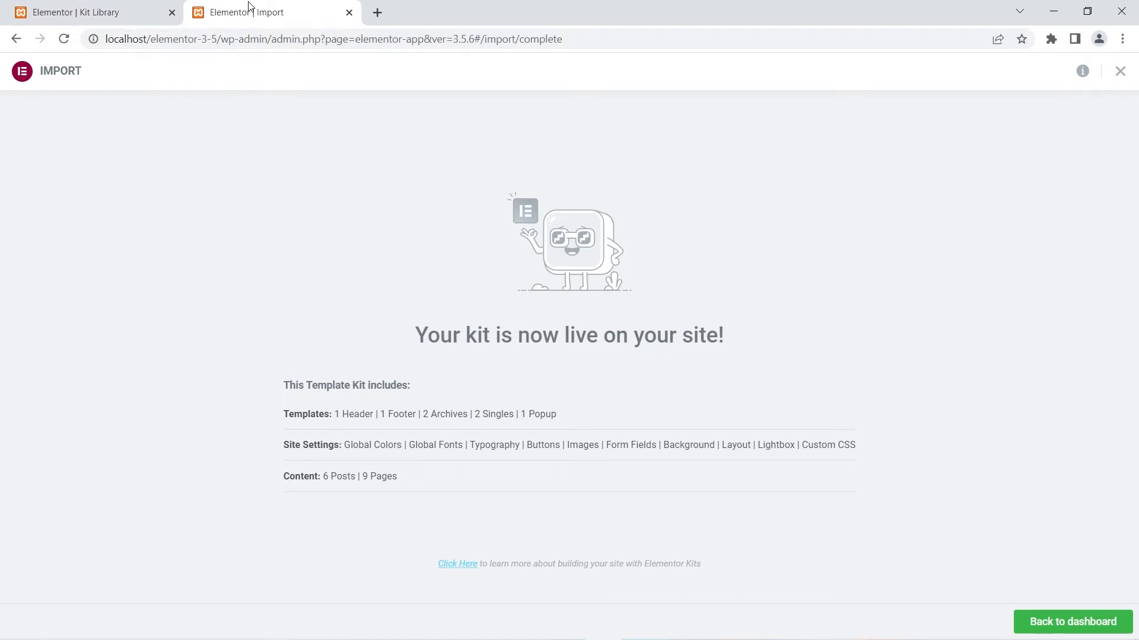
Try to apply the entire Ceramics Shop kit to the Elementor 3.6 site, keeping the imported Single Product template selected
left_click(127, 8)
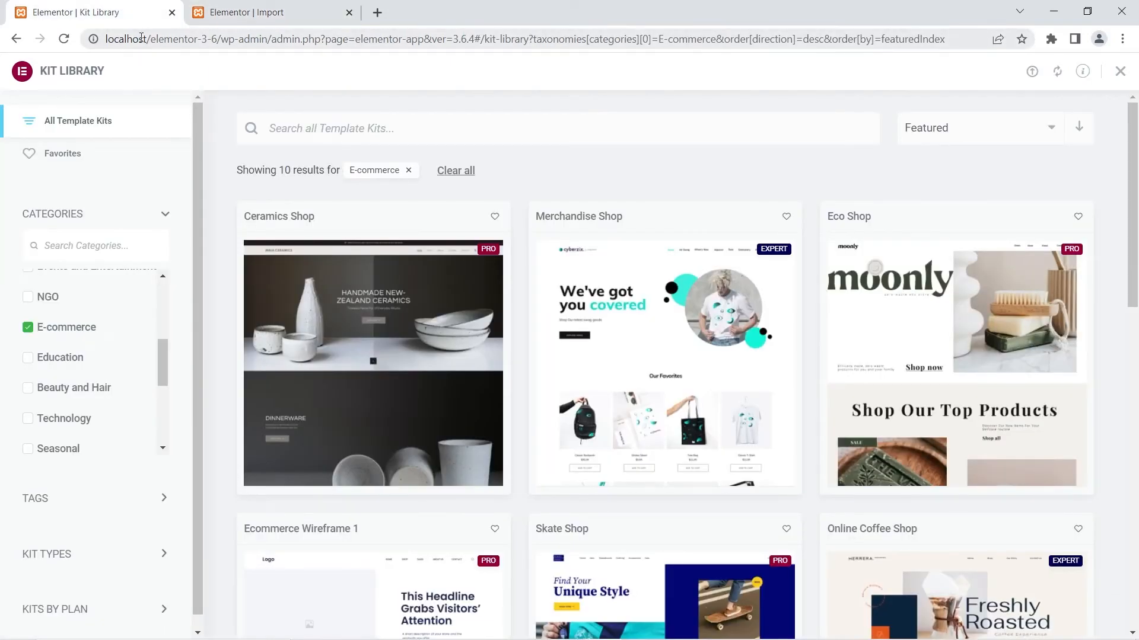
left_click(368, 354)
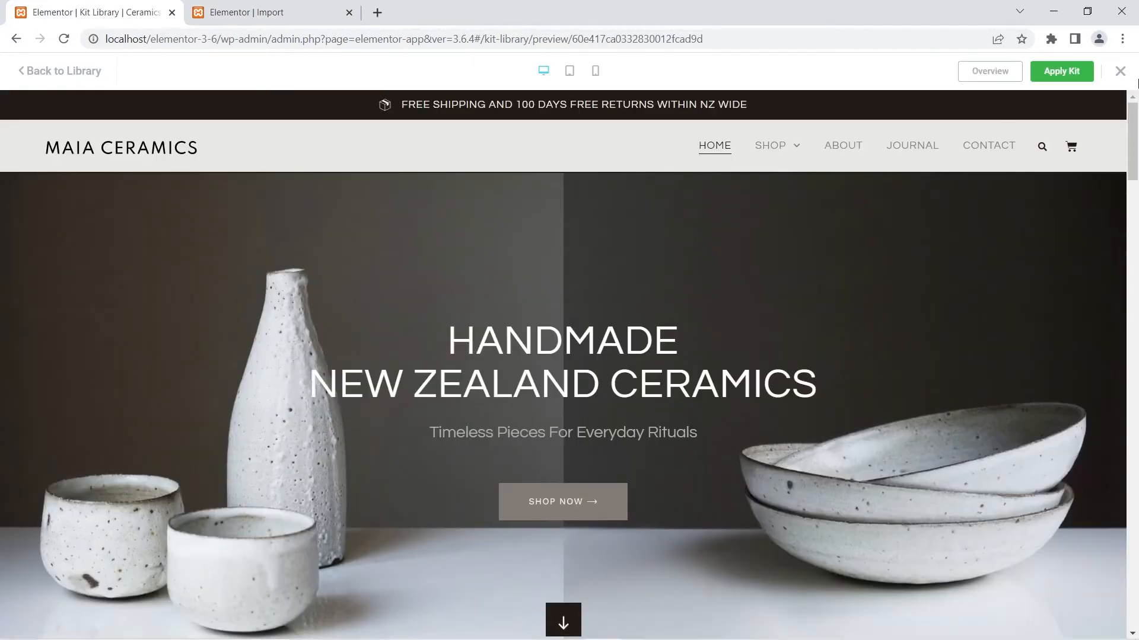
left_click(1062, 70)
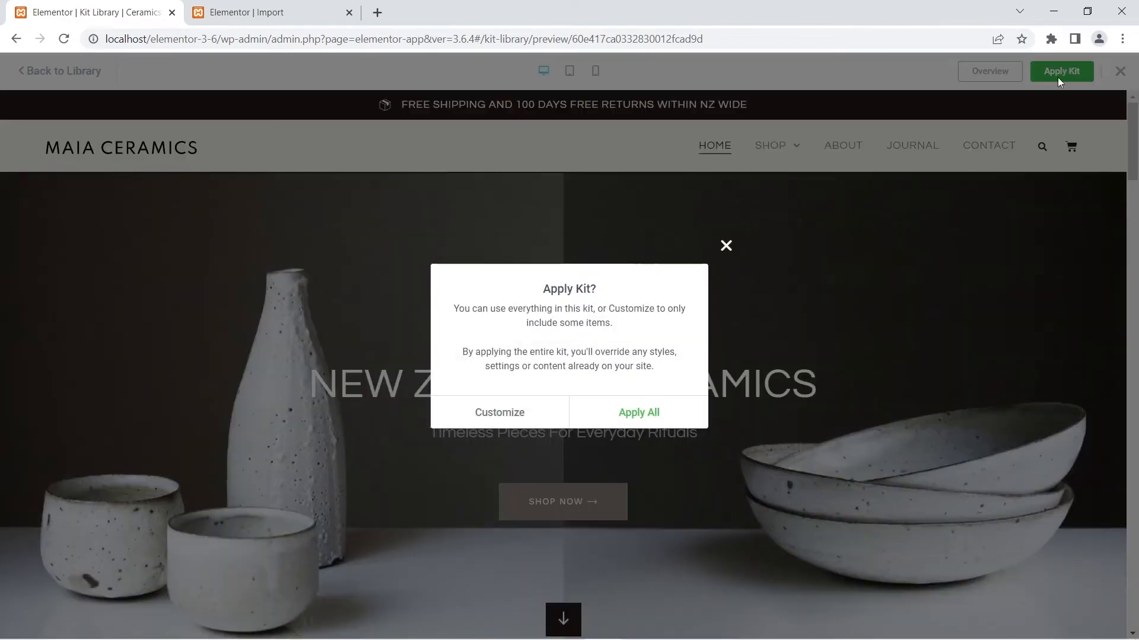
left_click(656, 418)
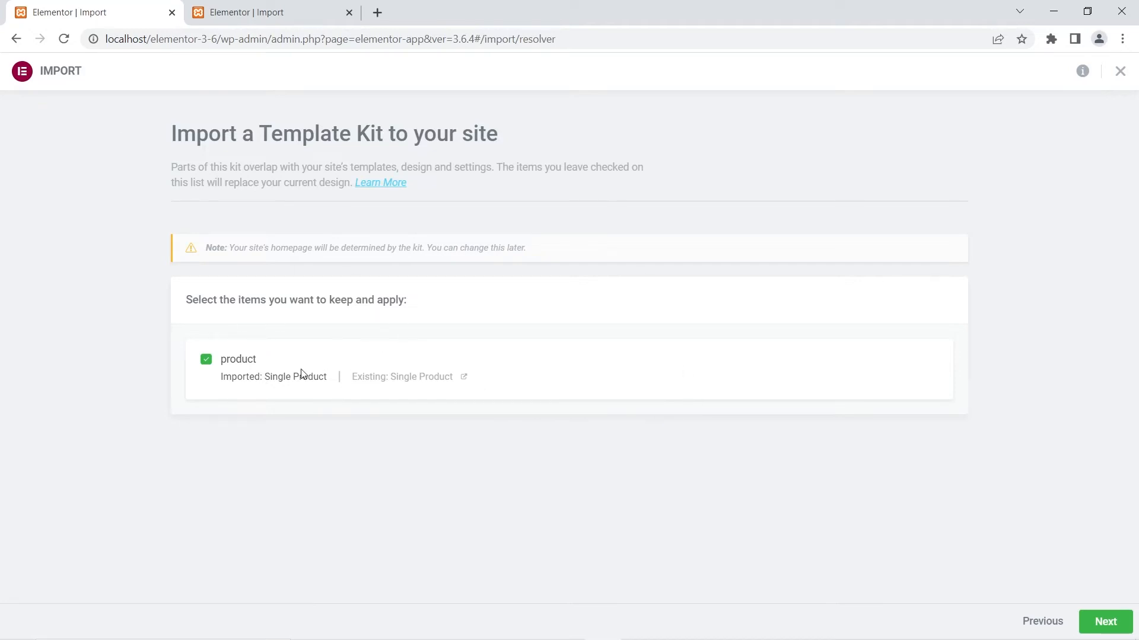
left_click(1116, 627)
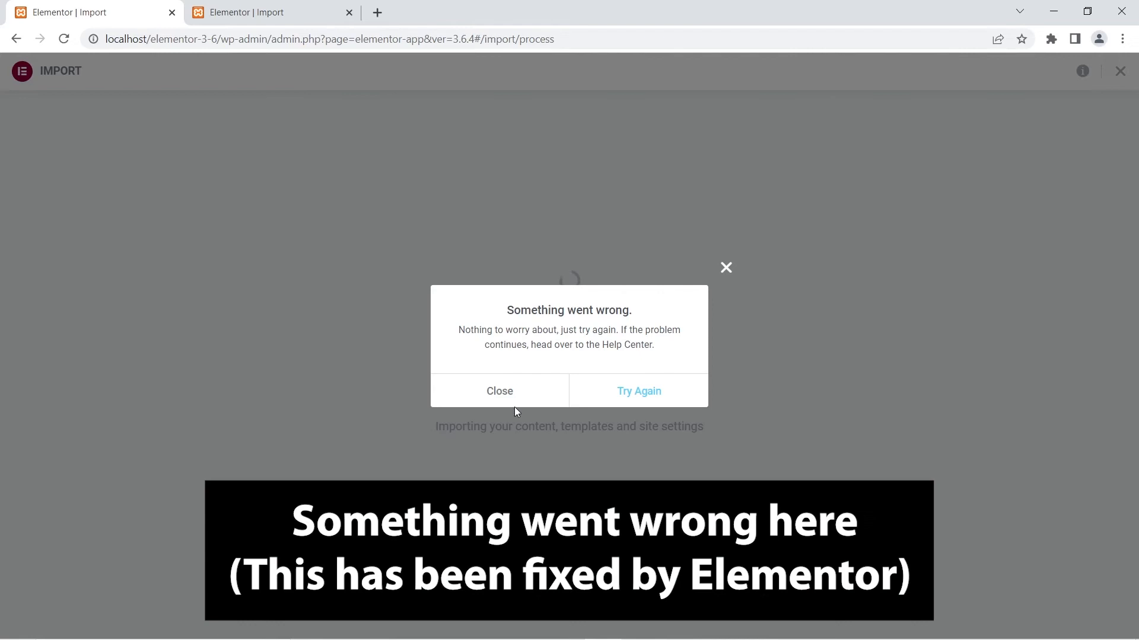
left_click(645, 395)
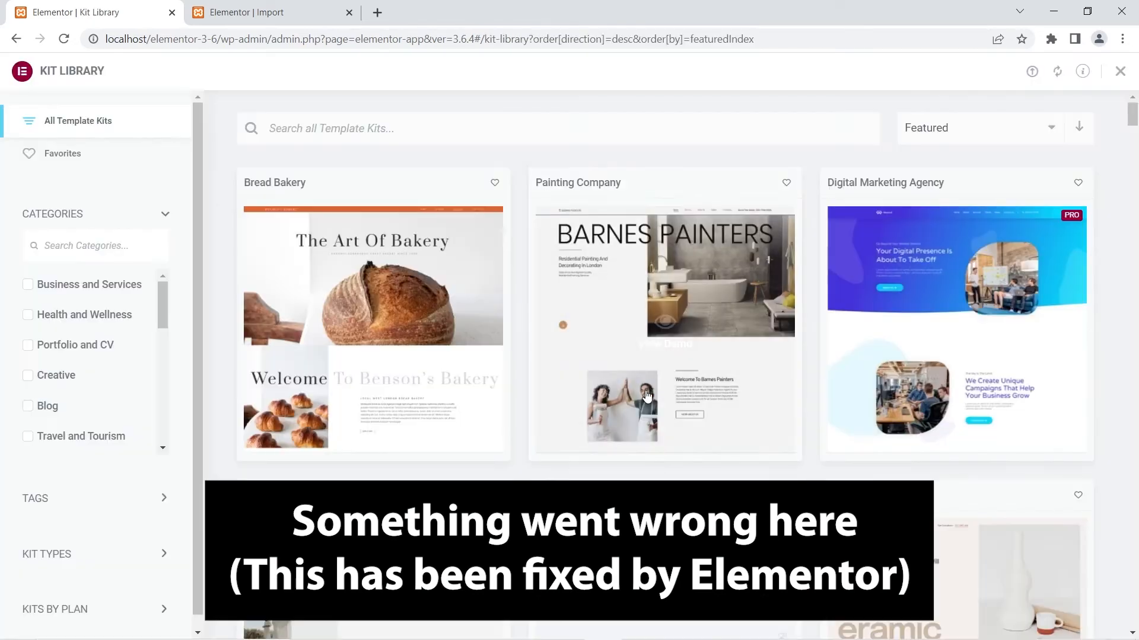
Filter the Elementor 3.6 Kit Library by the E-commerce category and open the Ceramics Shop kit demo
scroll(95, 384, "down", 6)
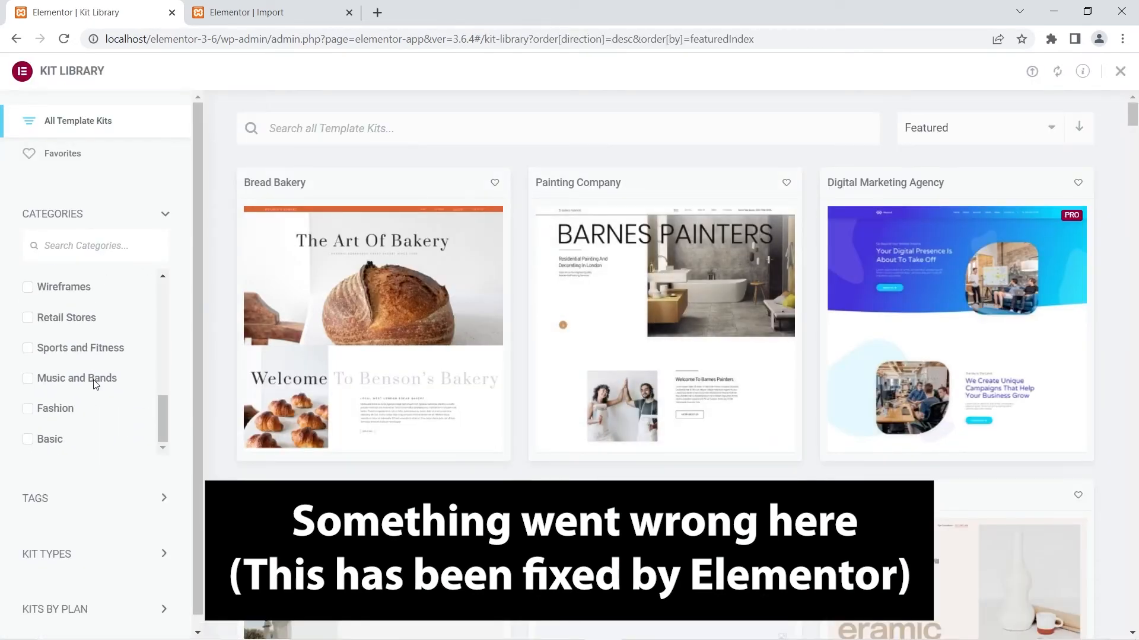
scroll(59, 395, "down", 1)
scroll(42, 380, "up", 1)
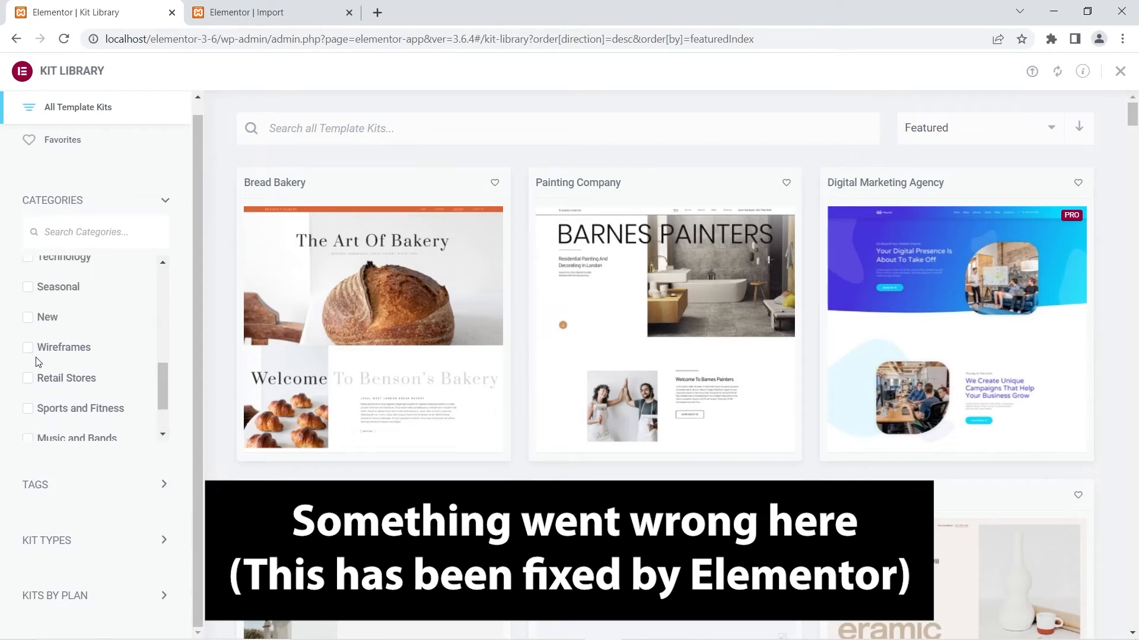
scroll(37, 363, "up", 2)
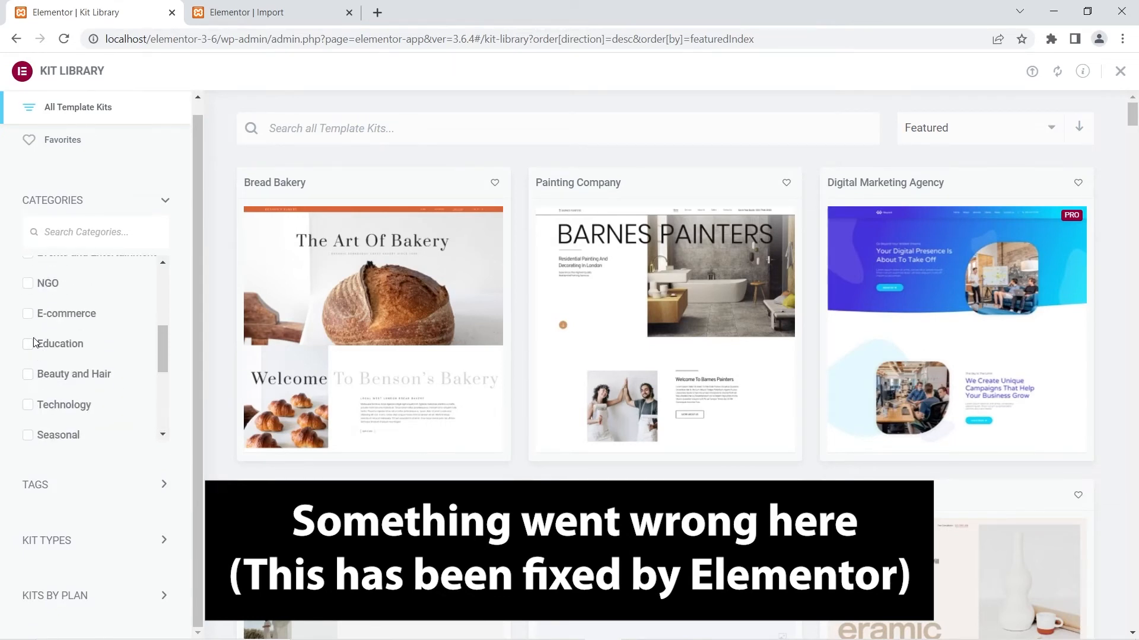
left_click(28, 313)
left_click(375, 319)
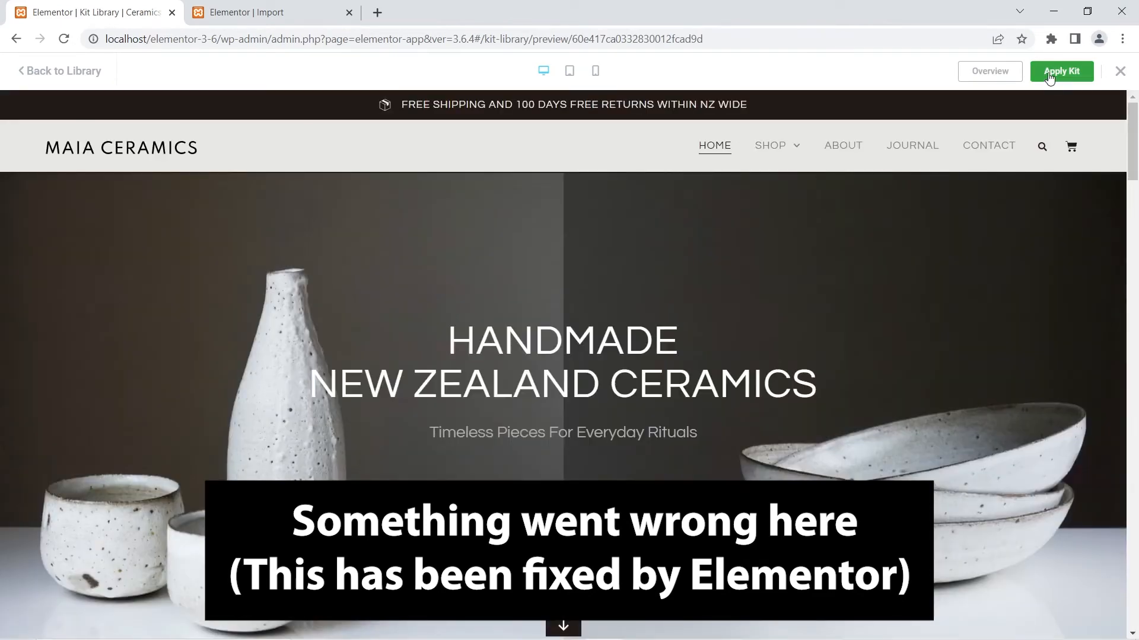
Apply the entire Ceramics Shop kit to the Elementor 3.6 site, keeping all overlapping items checked
left_click(1049, 73)
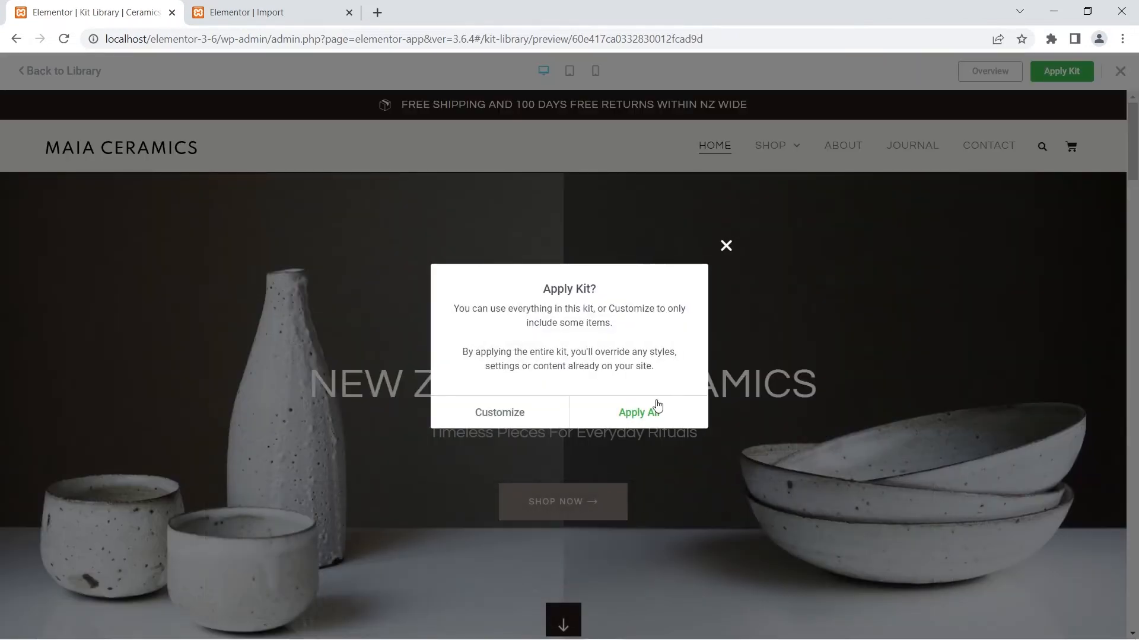
left_click(657, 407)
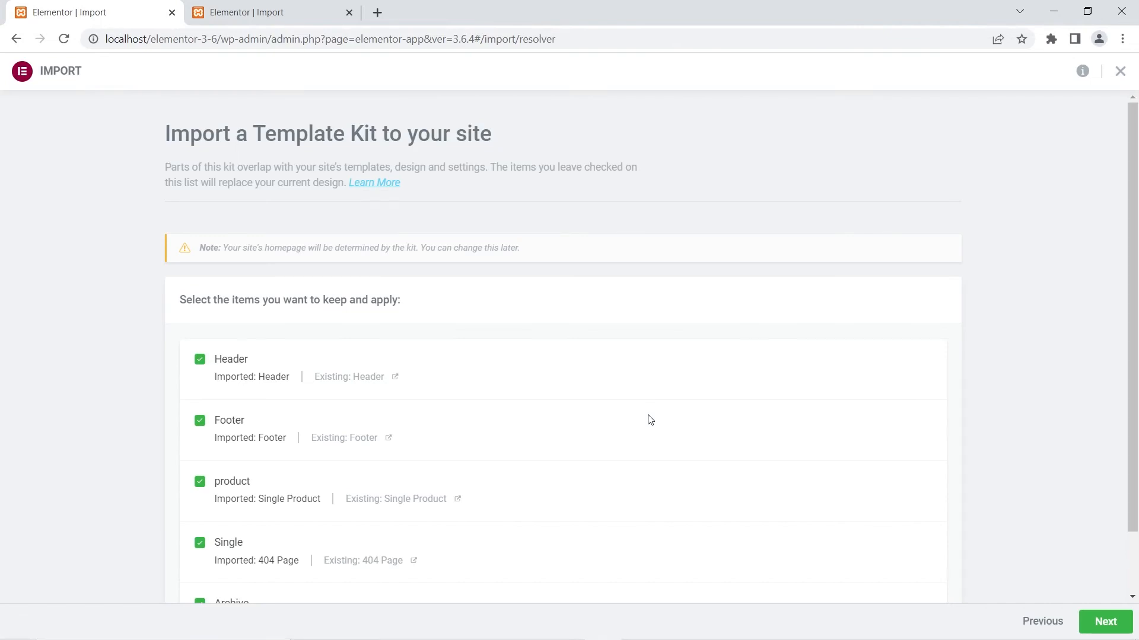
scroll(546, 323, "down", 2)
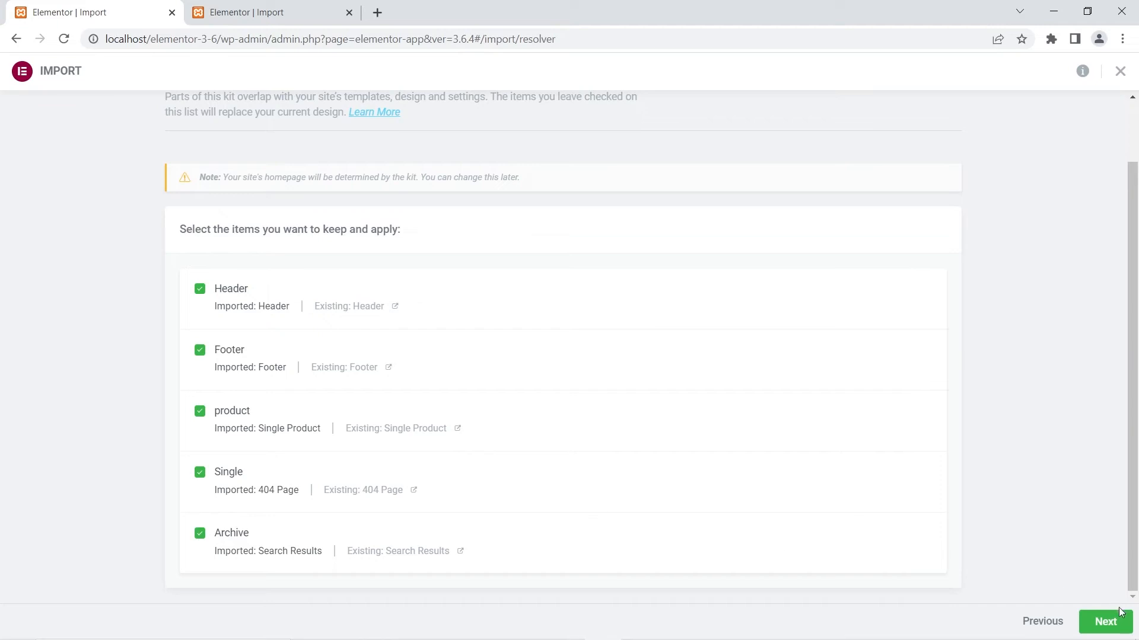
left_click(1116, 627)
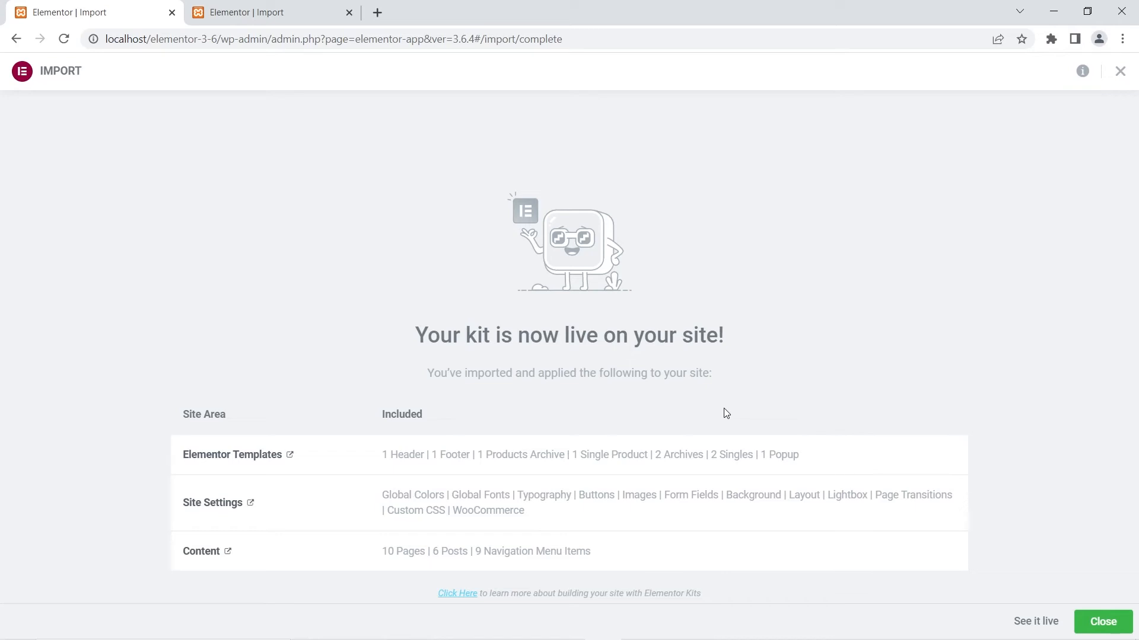
Highlight the WooCommerce entry in the Elementor 3.6 import summary and compare that summary with the Elementor 3.5 one
triple_click(494, 504)
double_click(491, 511)
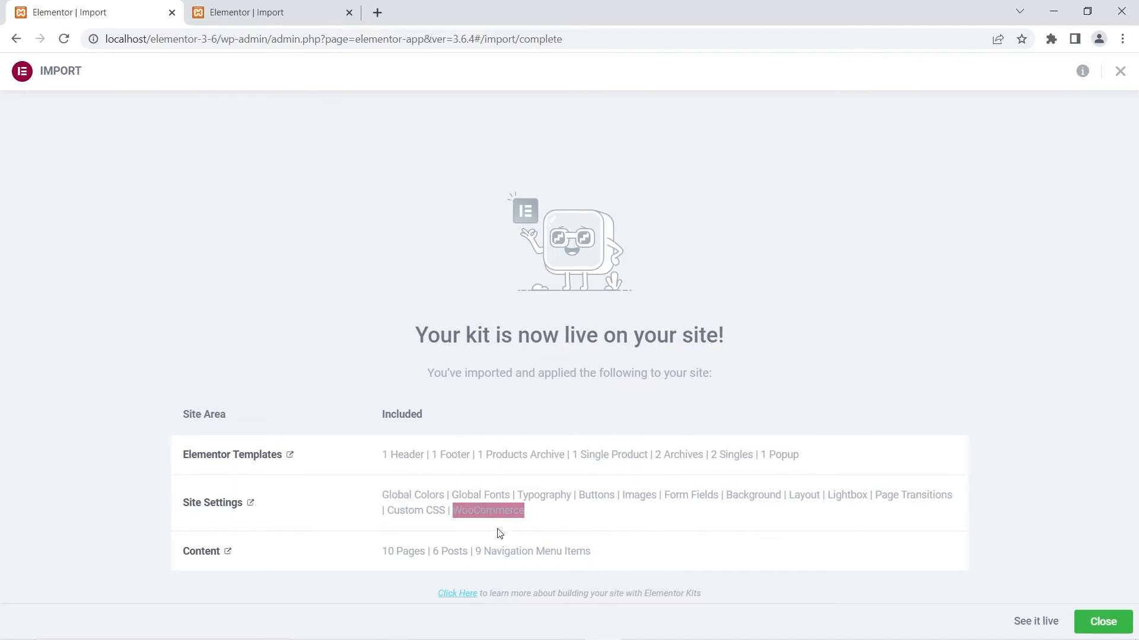
left_click(246, 11)
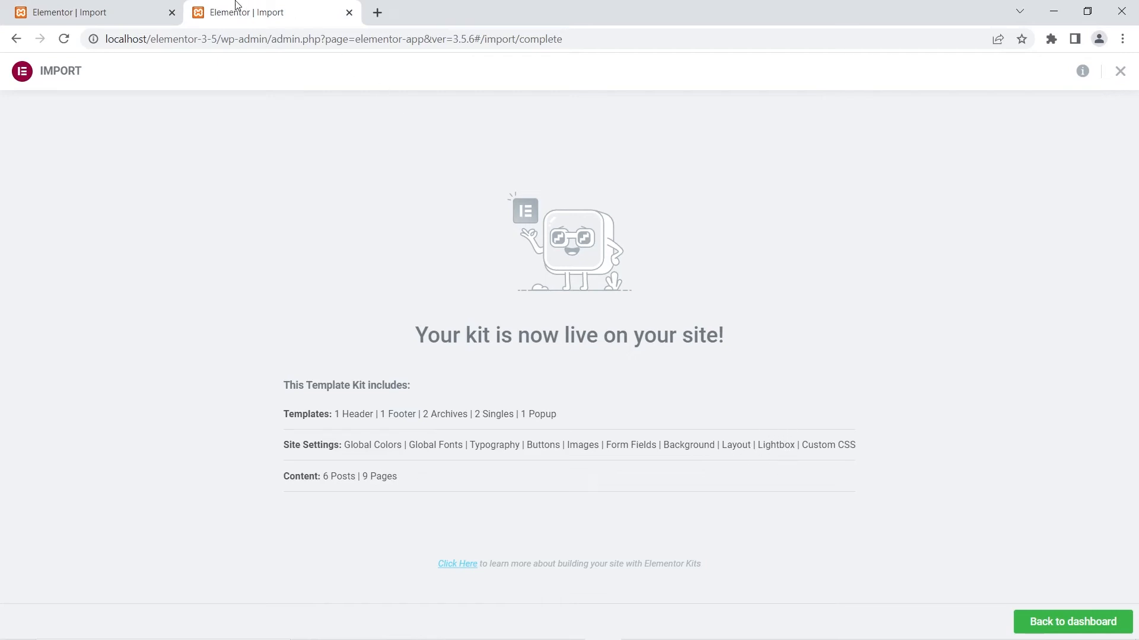
left_click(131, 7)
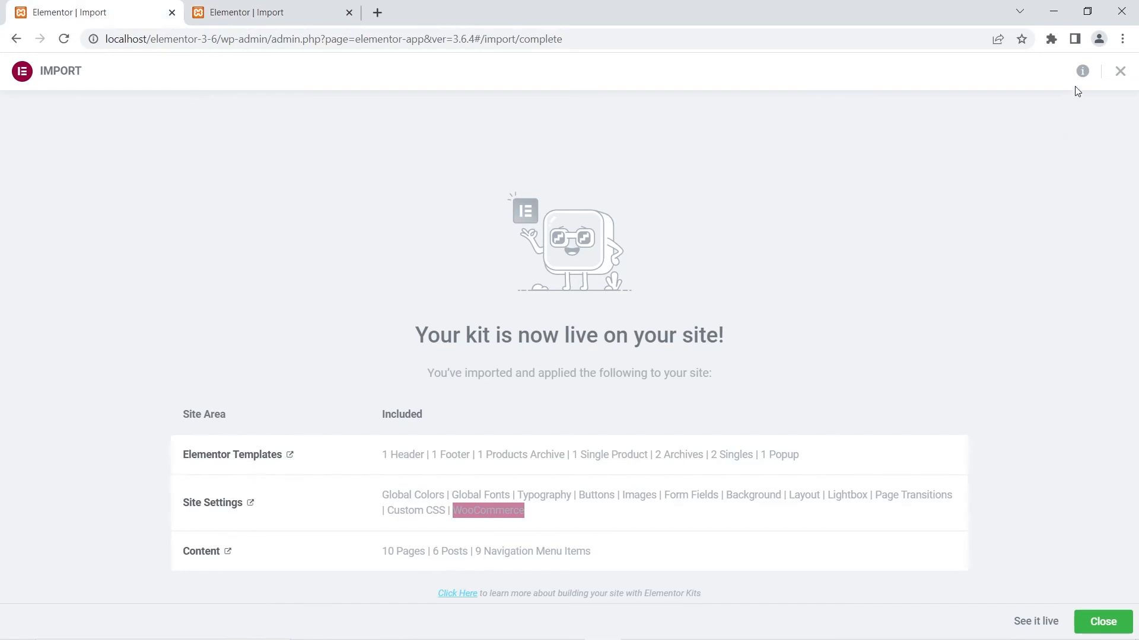
Close the Elementor 3.6 import summary and open the Import / Export Kit section of that site's Elementor Tools
left_click(1118, 74)
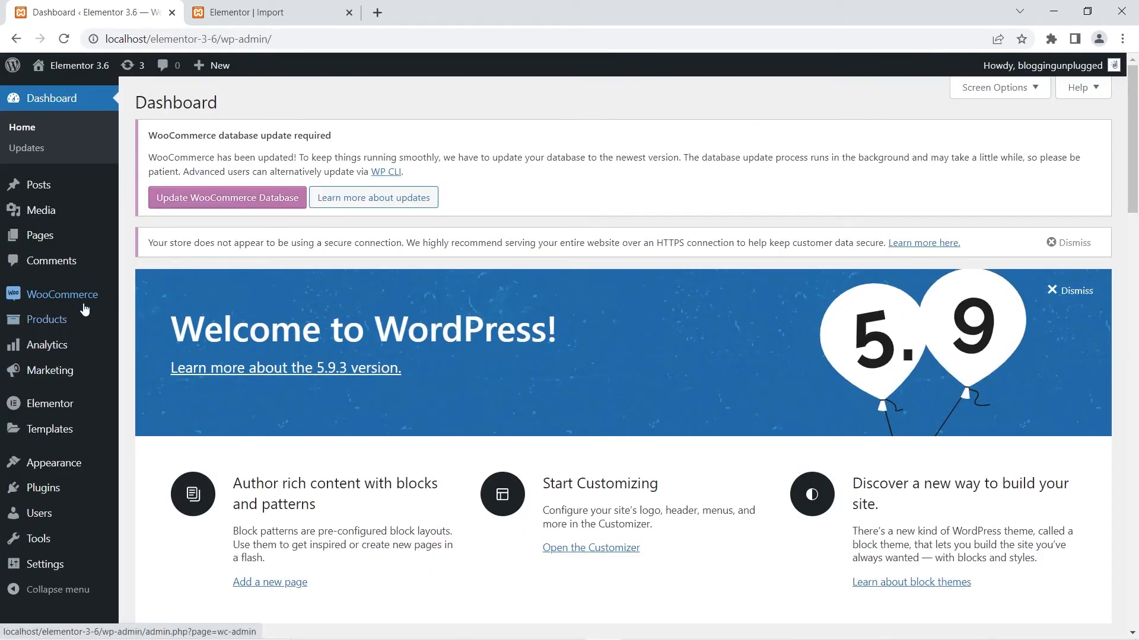
mouse_move(84, 299)
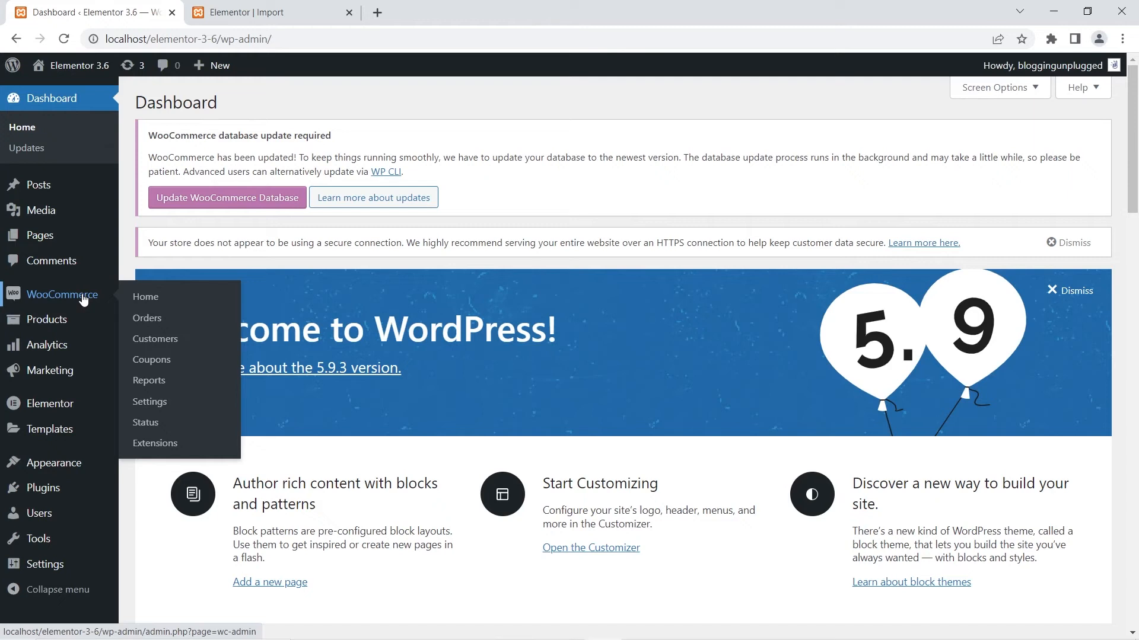
mouse_move(75, 437)
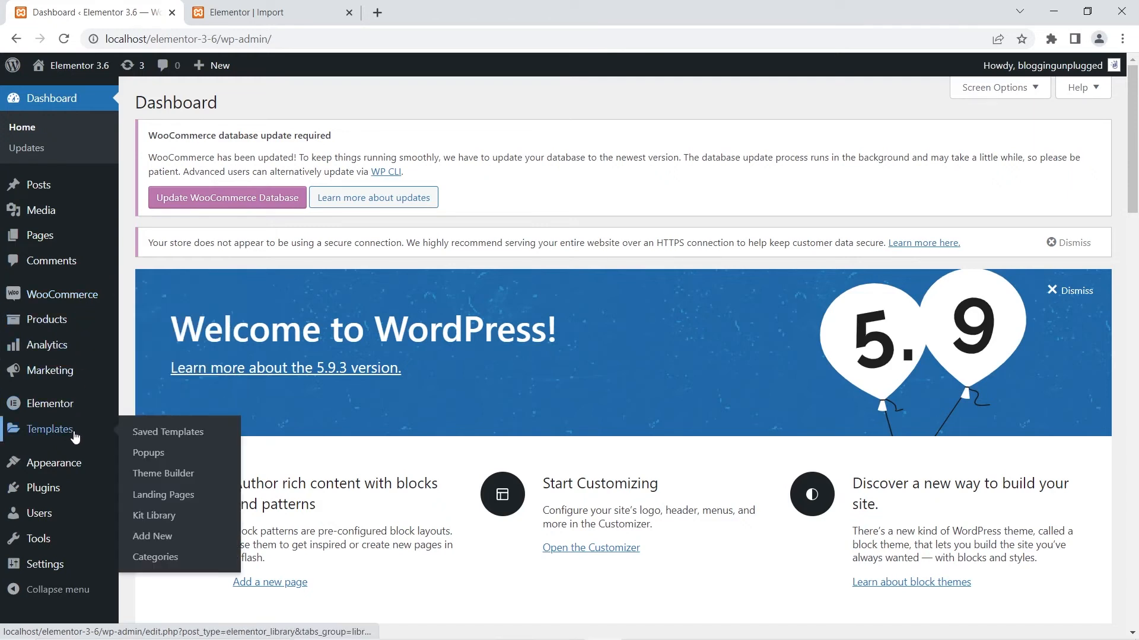
mouse_move(71, 407)
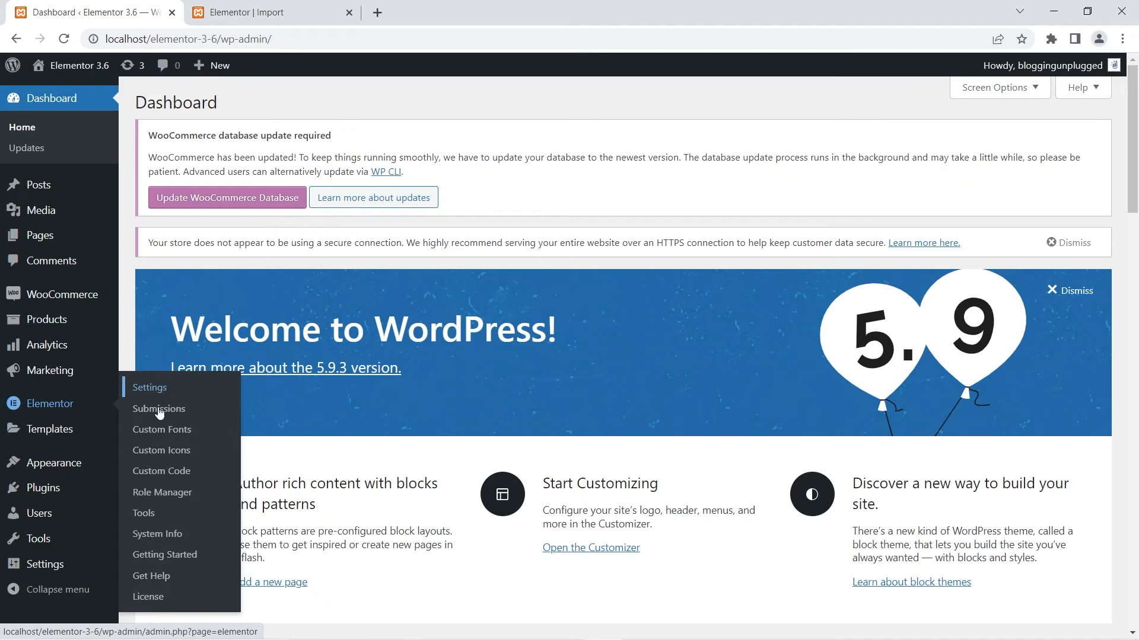
left_click(143, 512)
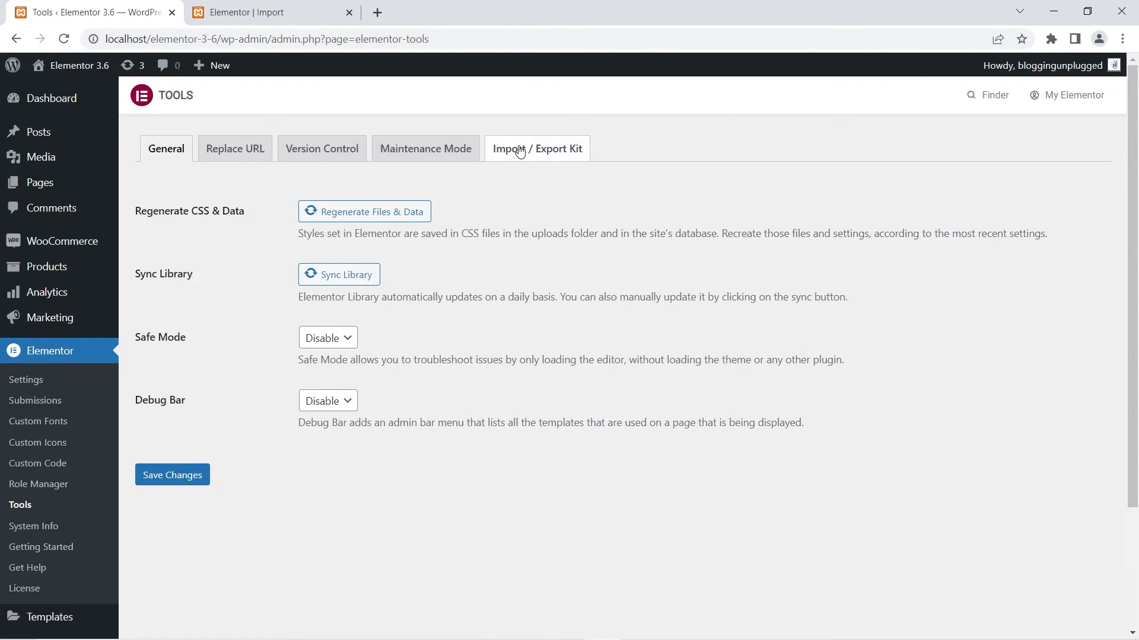
left_click(520, 153)
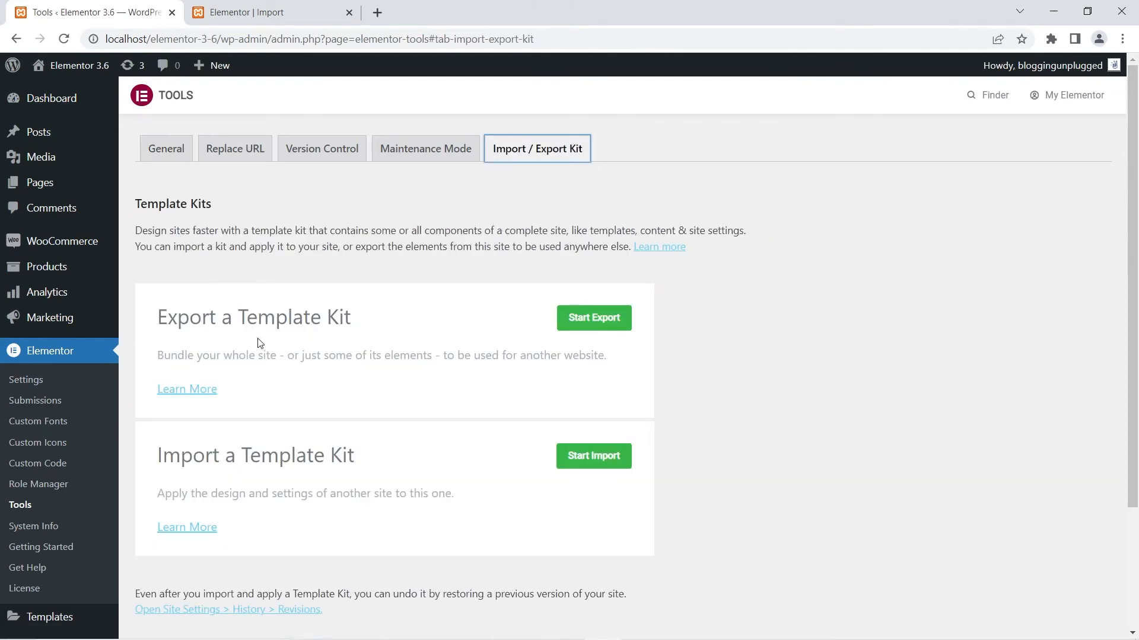
Leave the Elementor 3.5 import summary and start a template kit export from that site's Elementor Tools
left_click(220, 11)
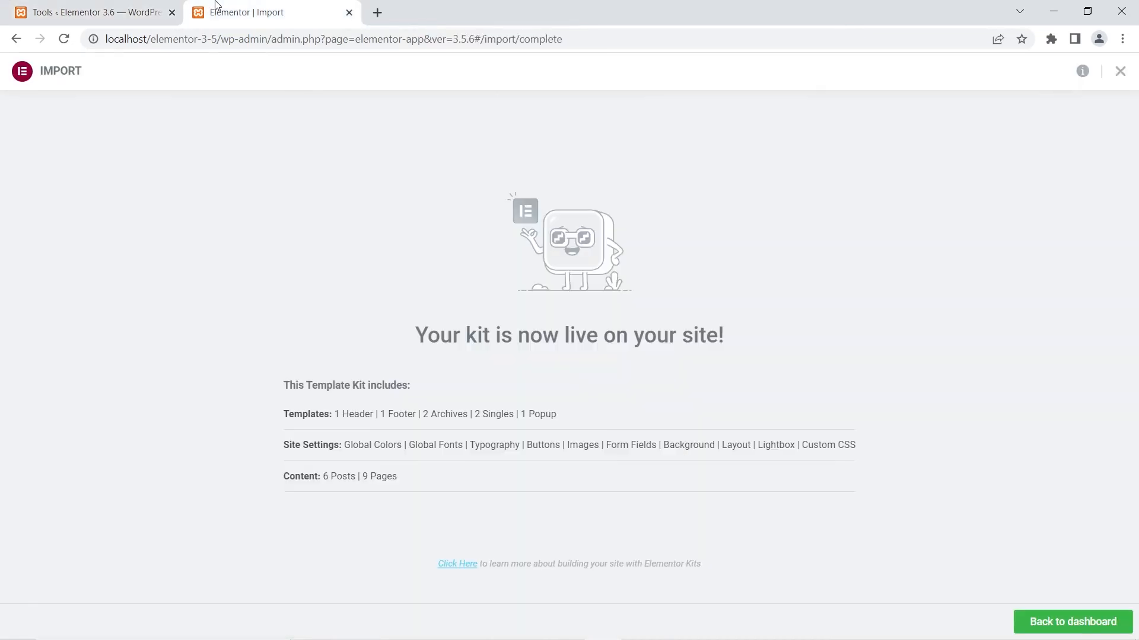
left_click(1060, 625)
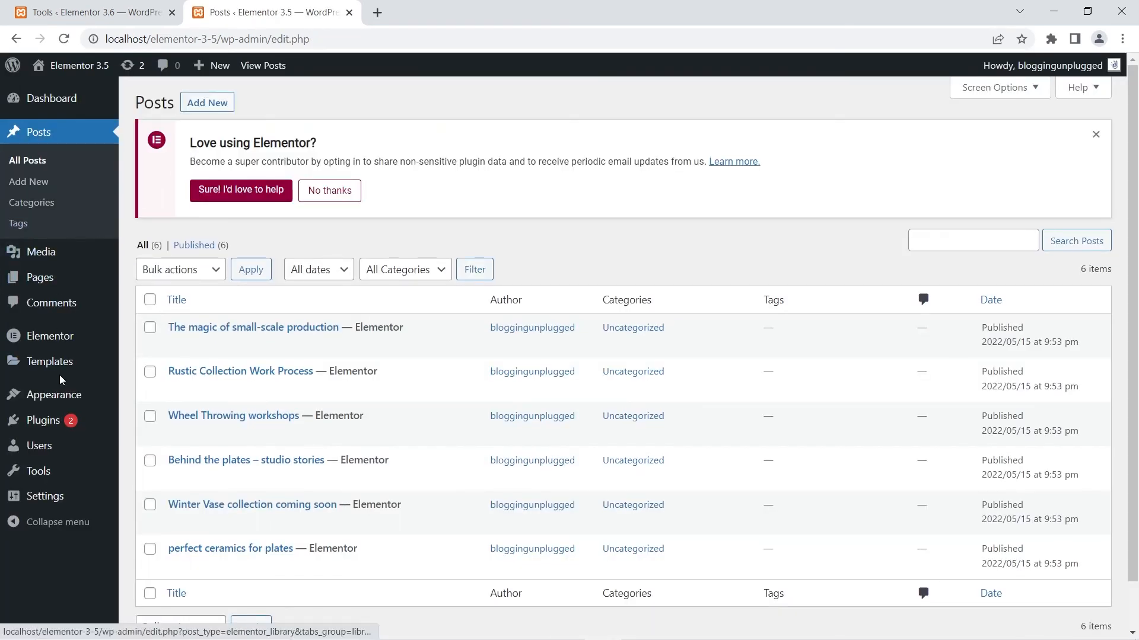
mouse_move(61, 366)
mouse_move(64, 333)
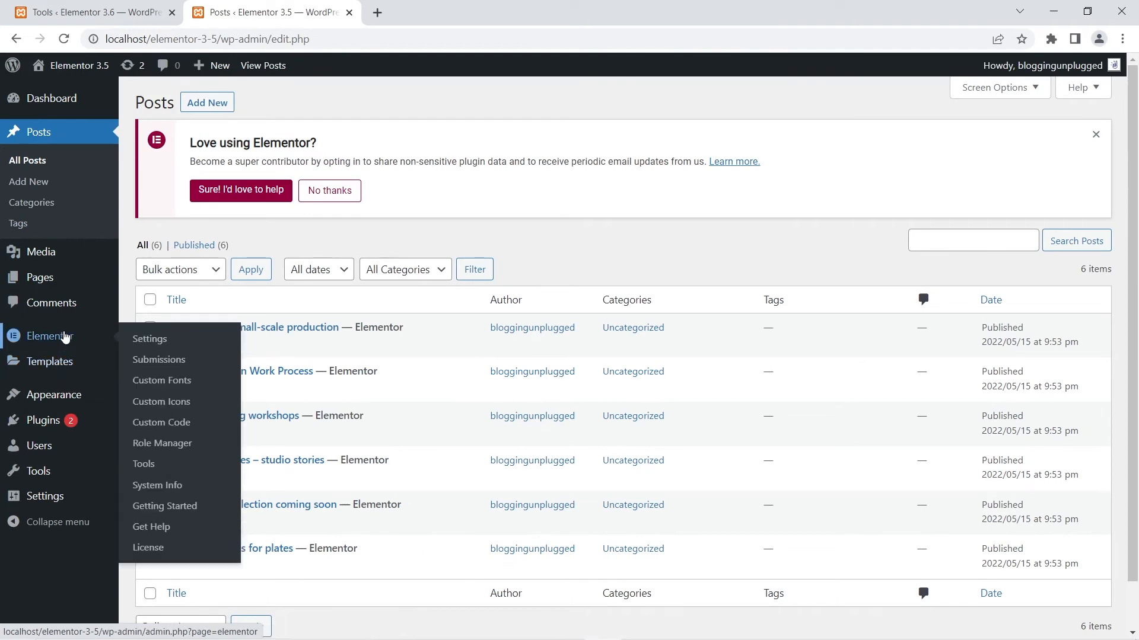
left_click(153, 465)
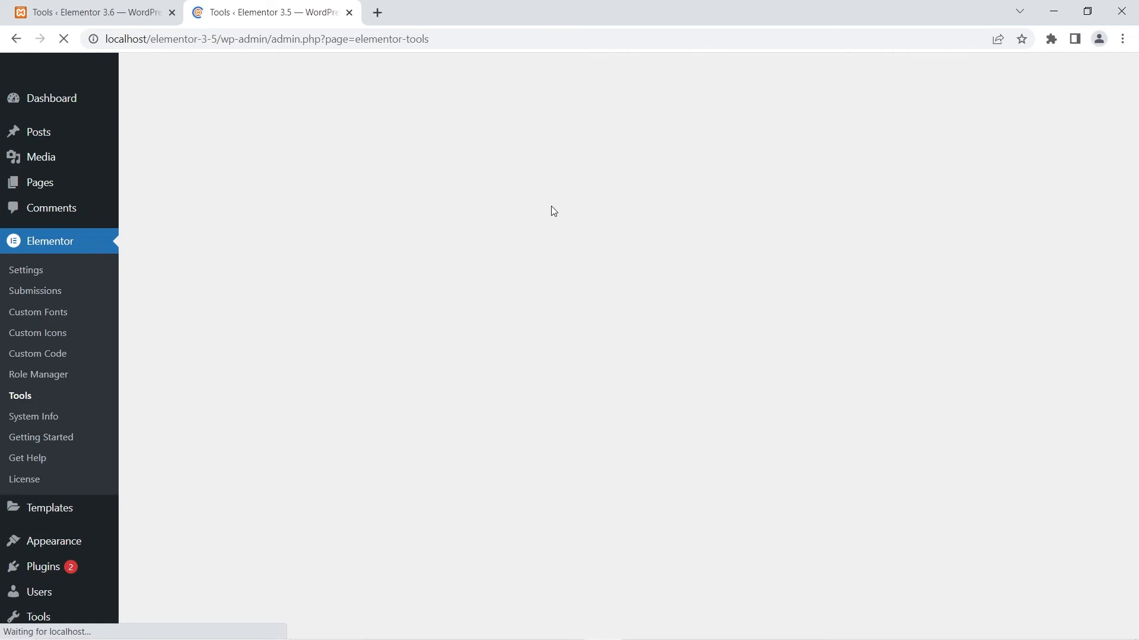
left_click(546, 278)
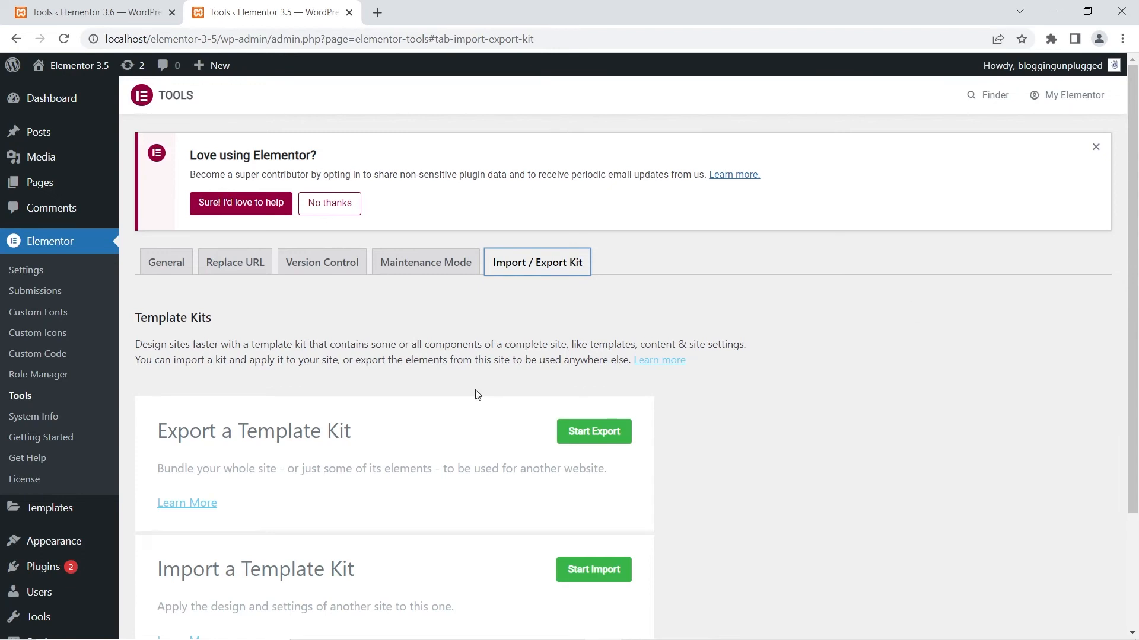
left_click(581, 425)
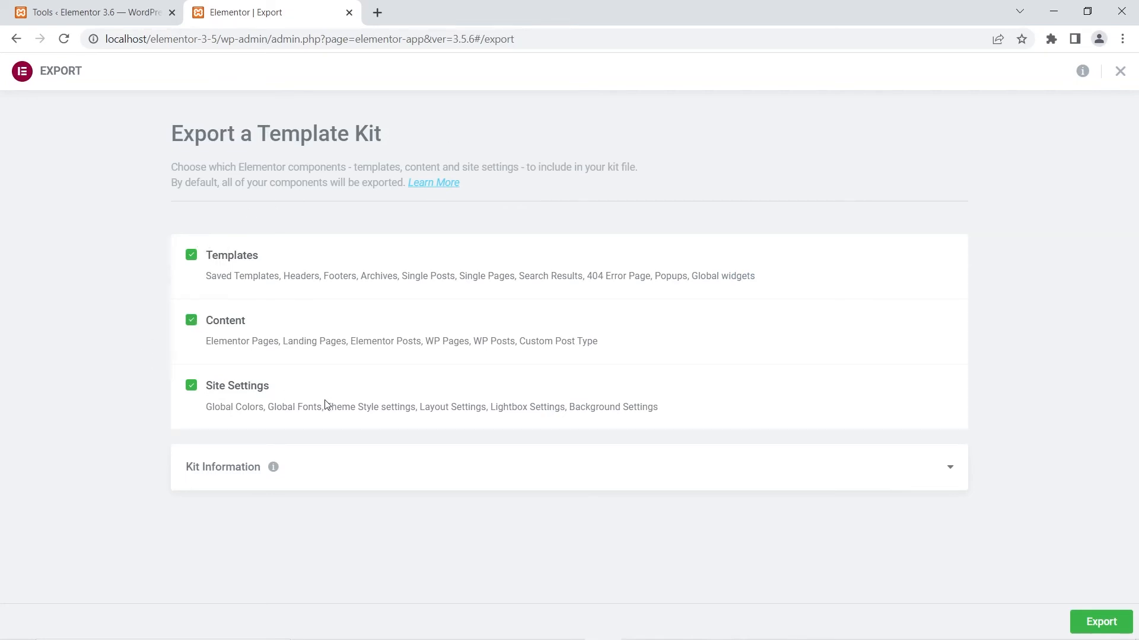
Start a kit export on the Elementor 3.6 site with all components and the Products post type, adding WooCommerce to the required plugins
left_click(142, 7)
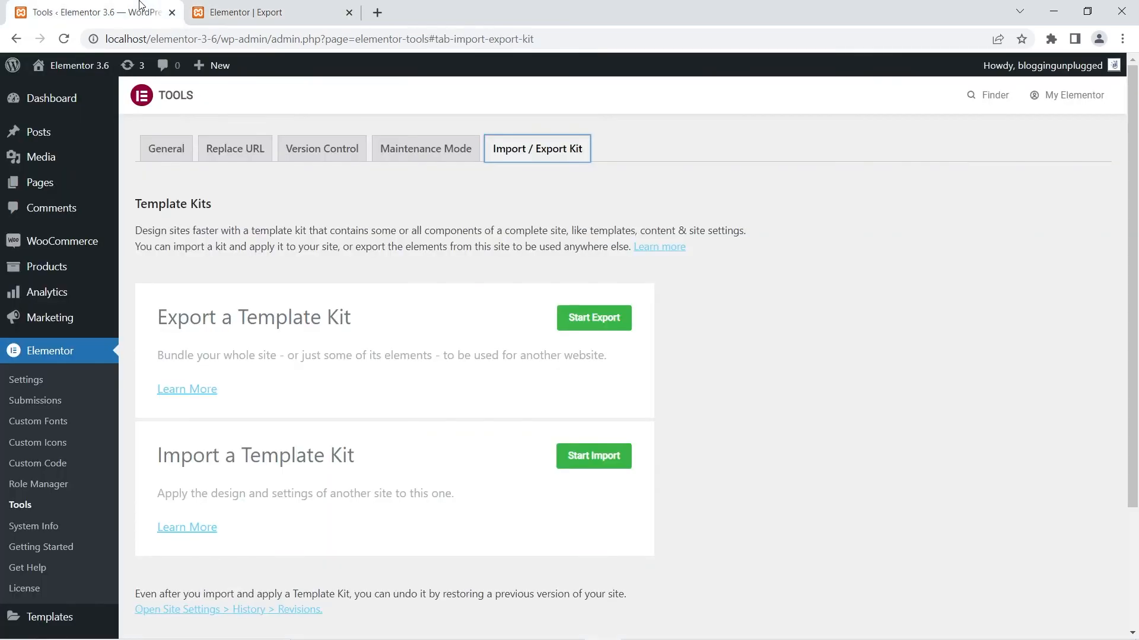
left_click(608, 319)
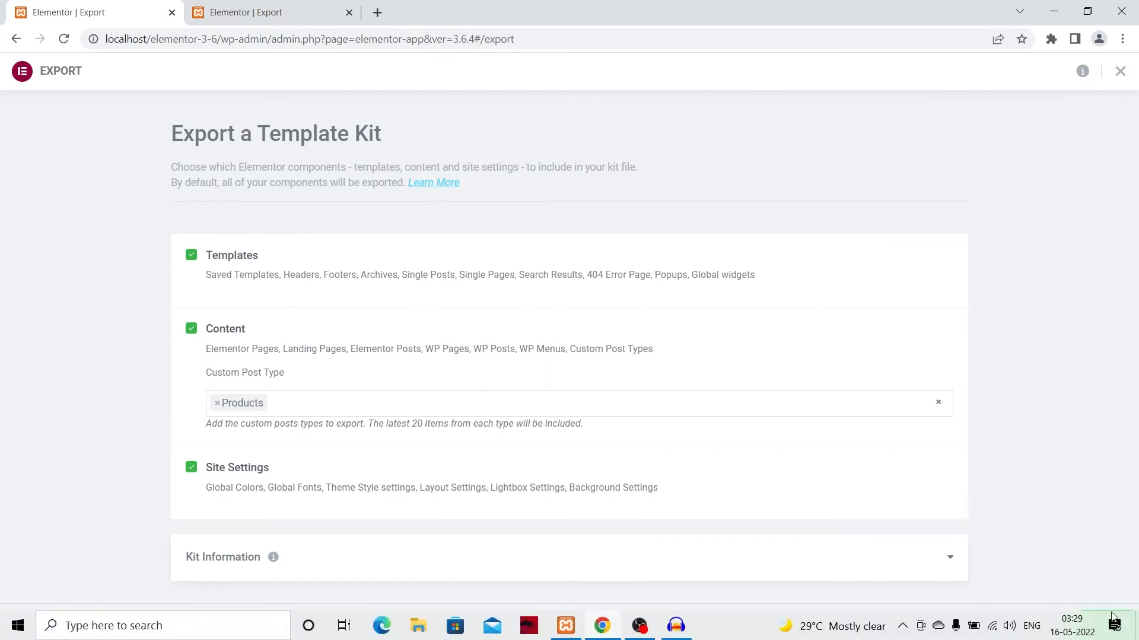
left_click(1107, 621)
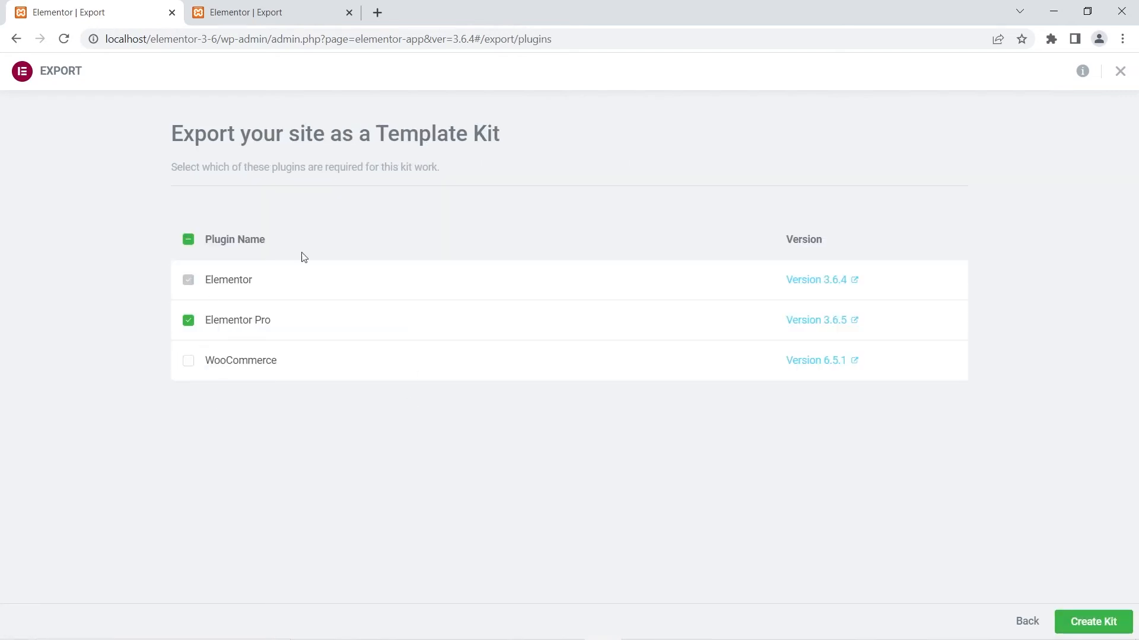
left_click(189, 361)
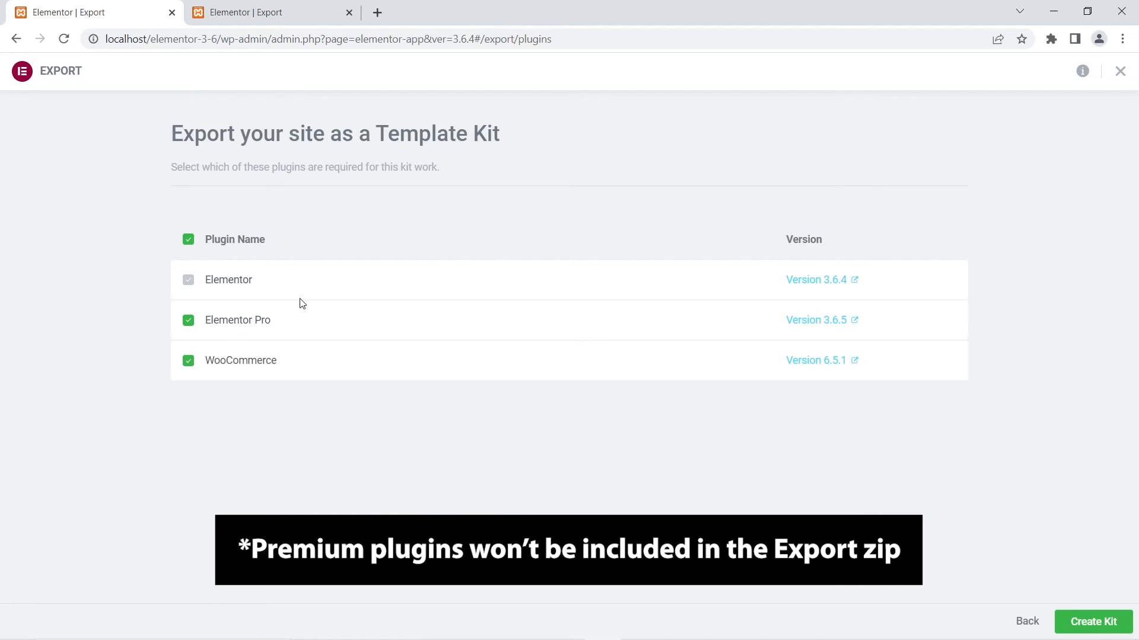
Export the Elementor 3.5 site as a template kit with Templates, Content and Site Settings all included
left_click(287, 10)
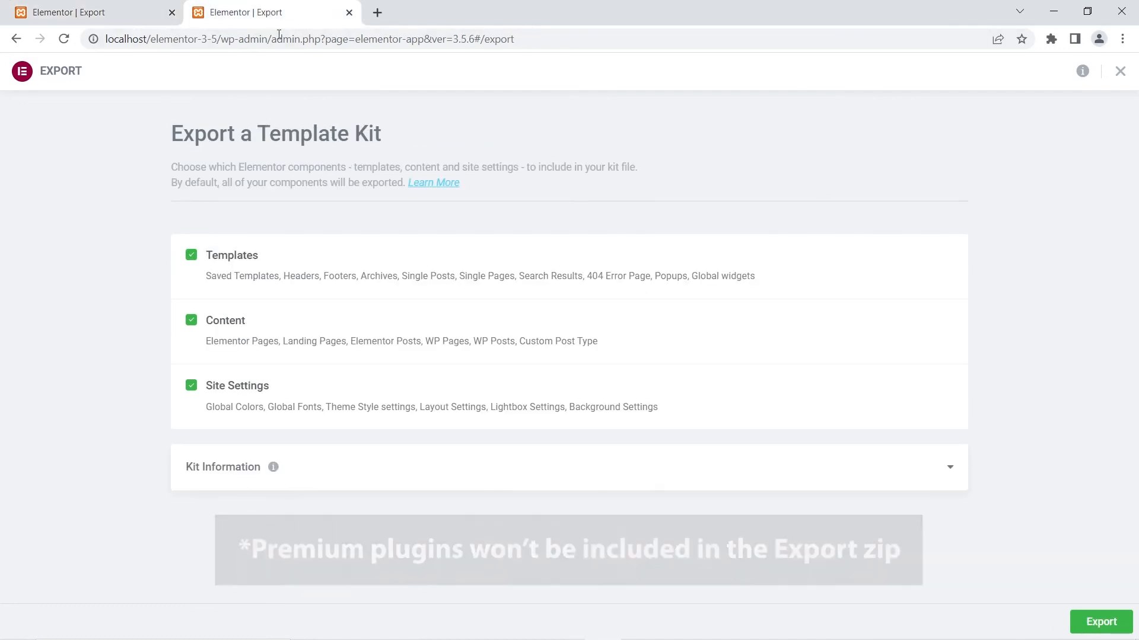
left_click(1106, 622)
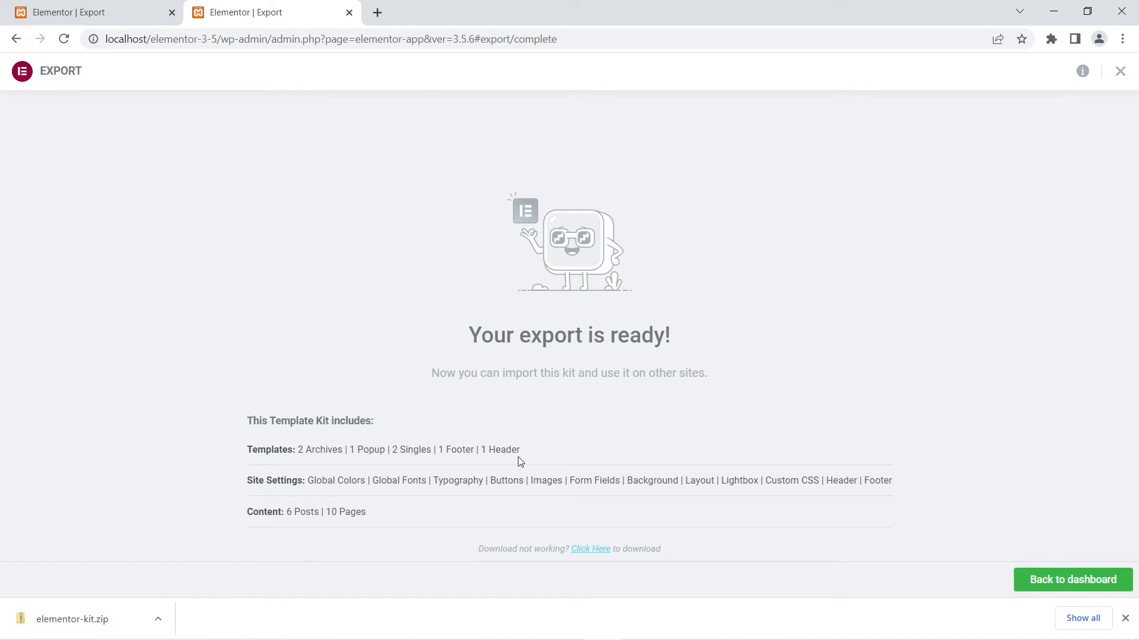
Create the Elementor 3.6 template kit, keeping both Elementor Pro and WooCommerce selected as required plugins
left_click(135, 10)
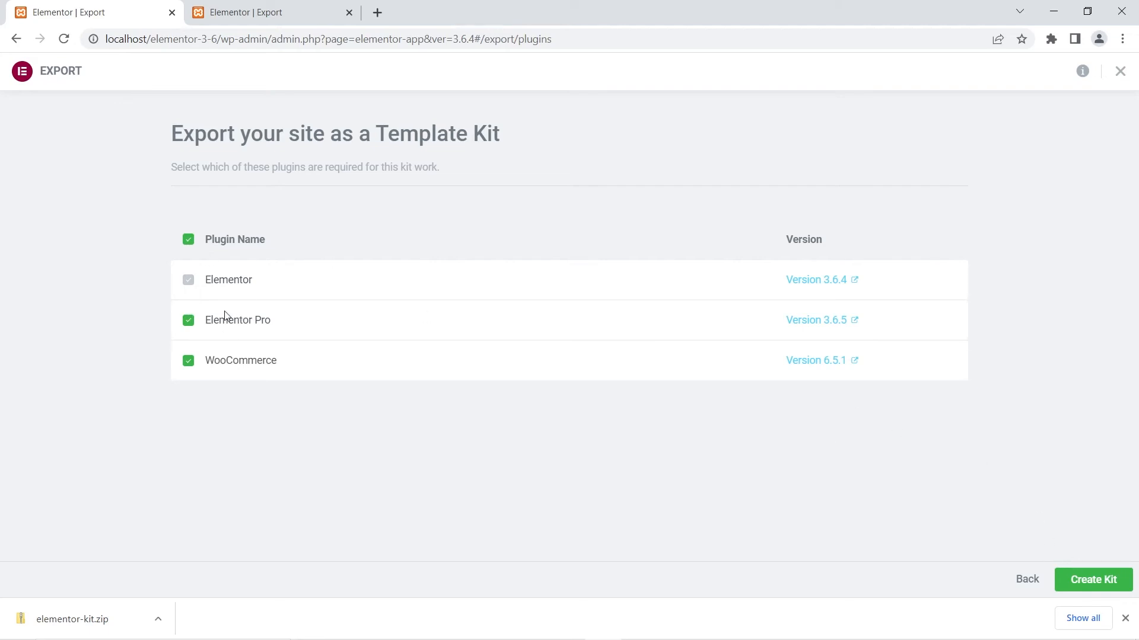
left_click(189, 322)
left_click(189, 322)
left_click(188, 362)
left_click(188, 362)
left_click(1104, 580)
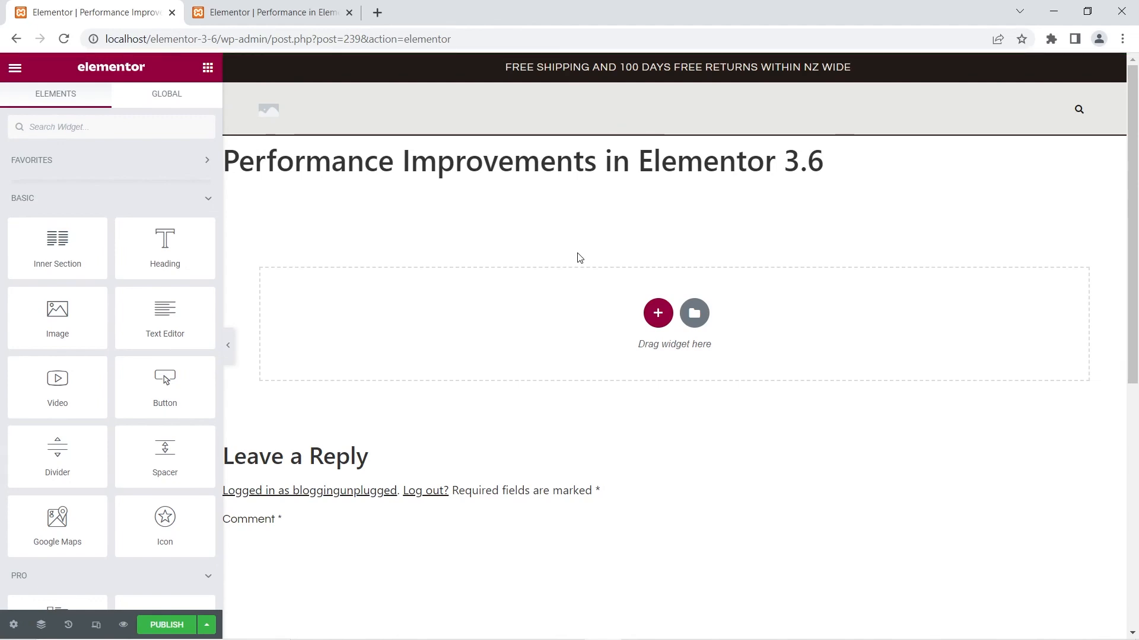
Add an Image Carousel widget to the Elementor 3.5 performance post and show the carousel's Additional Options
left_click(318, 5)
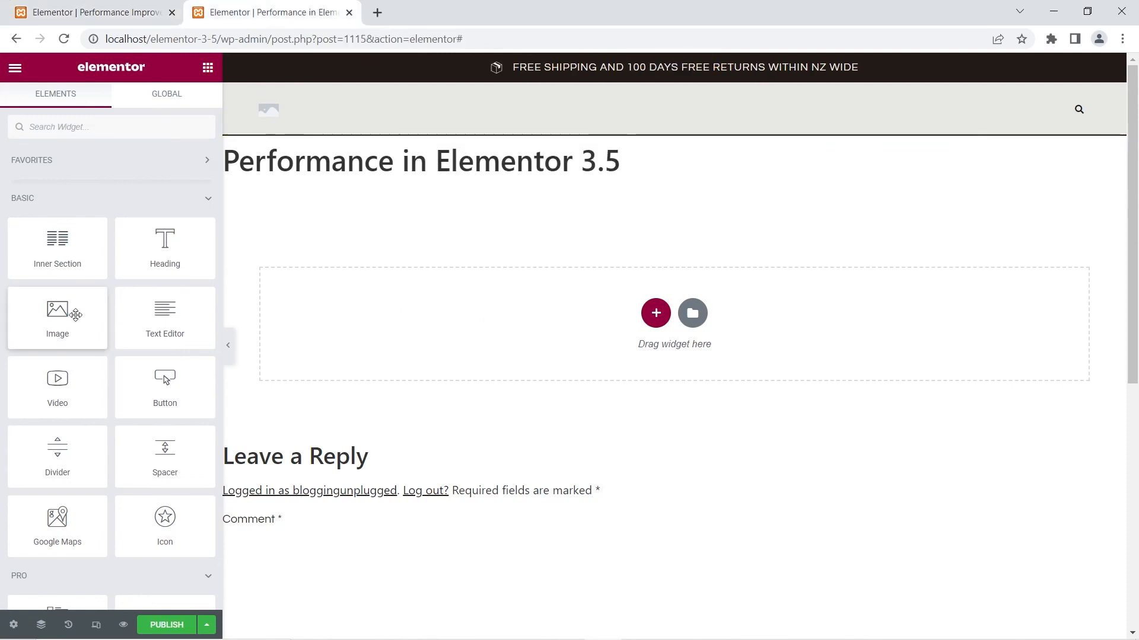
left_click(90, 134)
type("image")
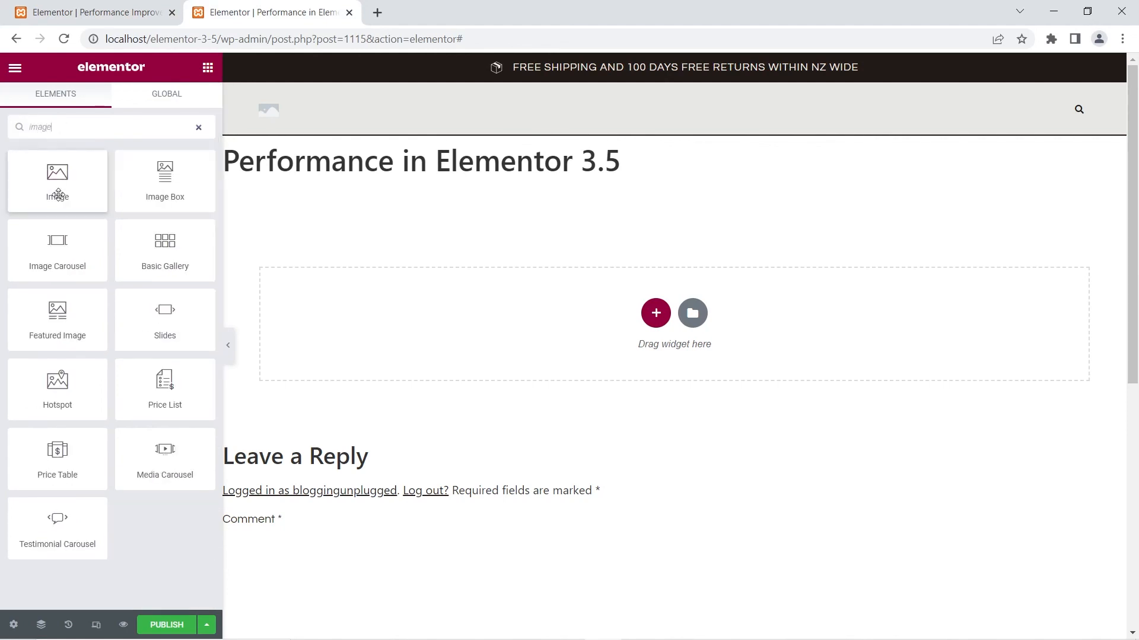
left_click_drag(57, 252, 624, 309)
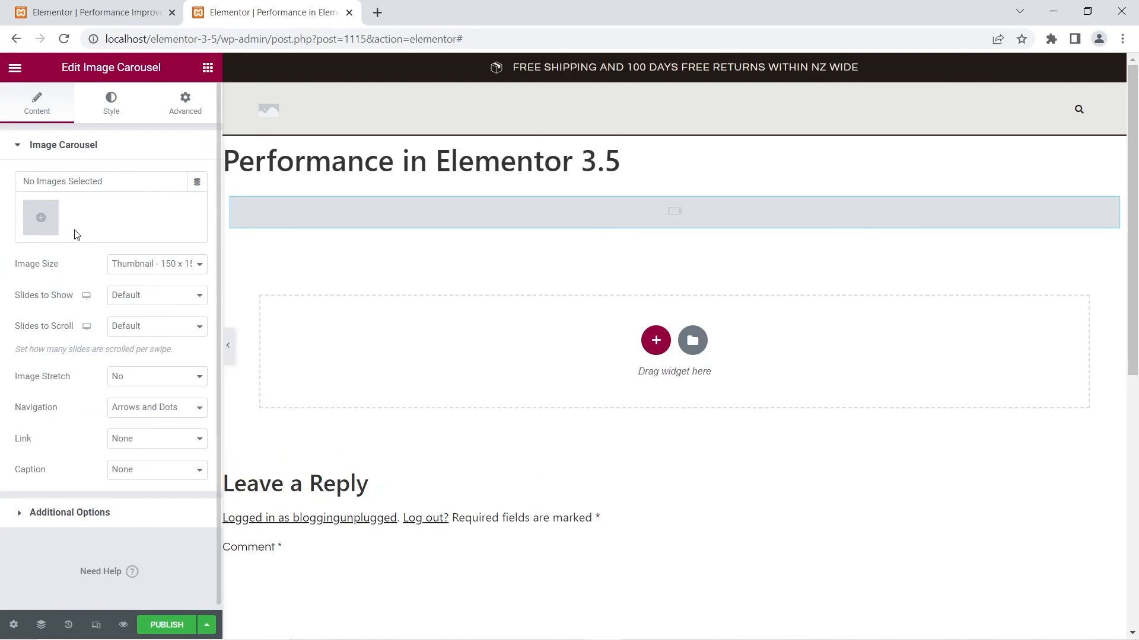
left_click(81, 521)
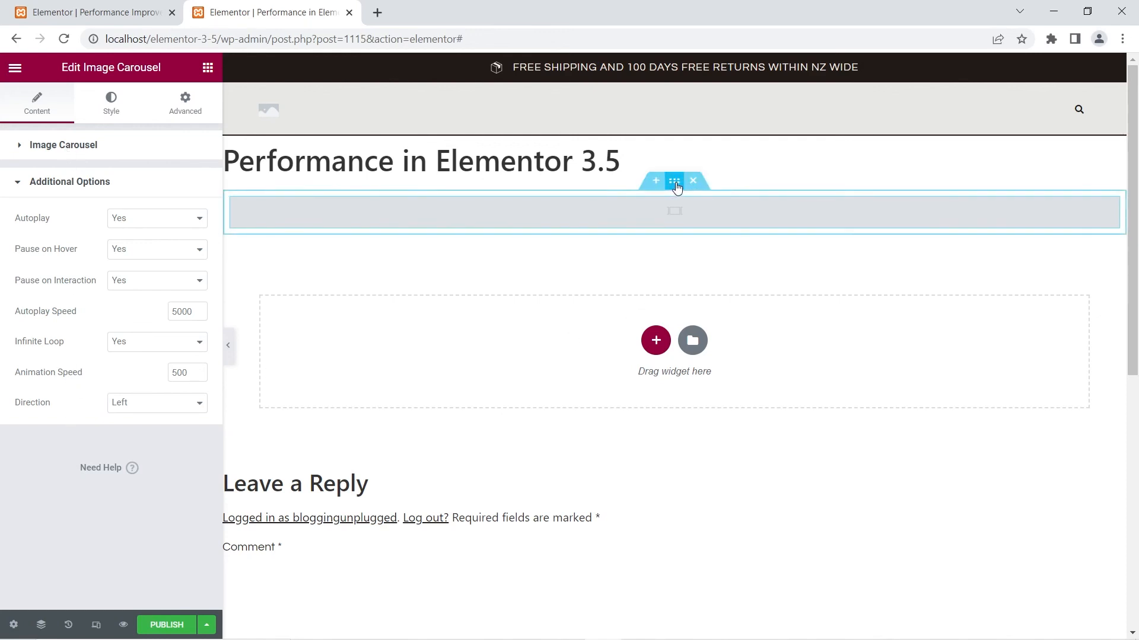
Set the background type of the carousel's section to Slideshow in the Elementor 3.5 post
left_click(672, 182)
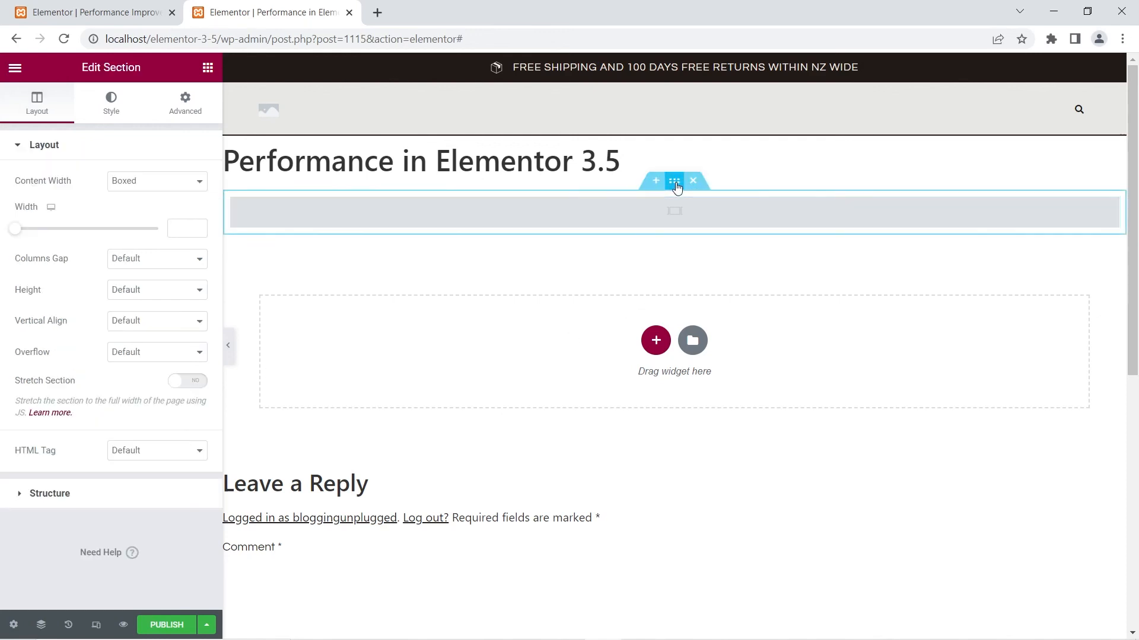
left_click(114, 110)
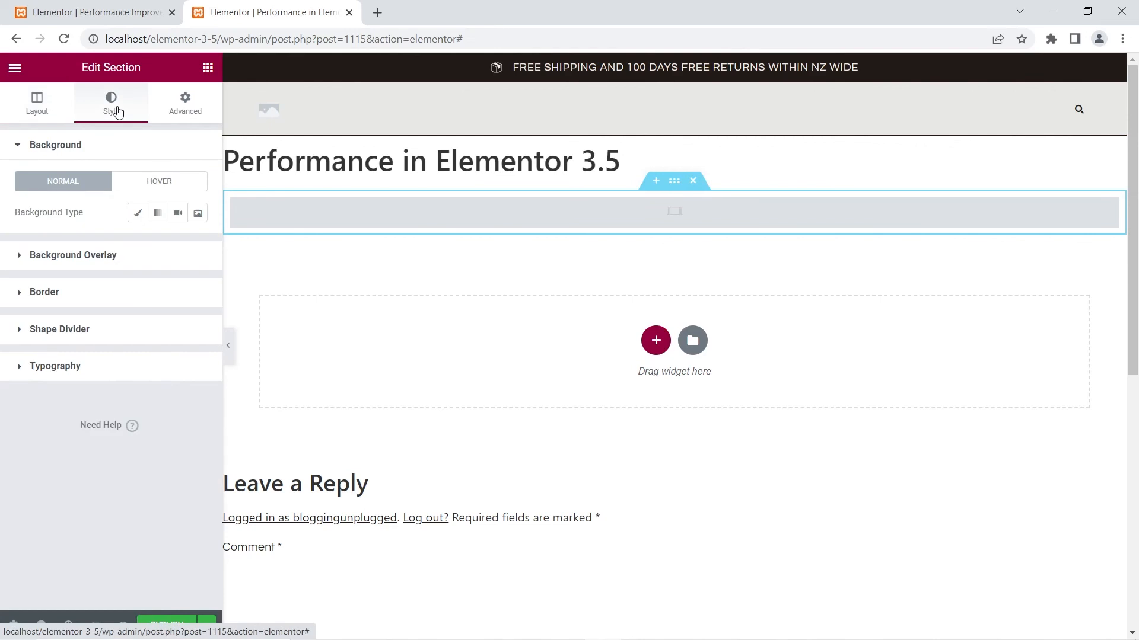
left_click(198, 213)
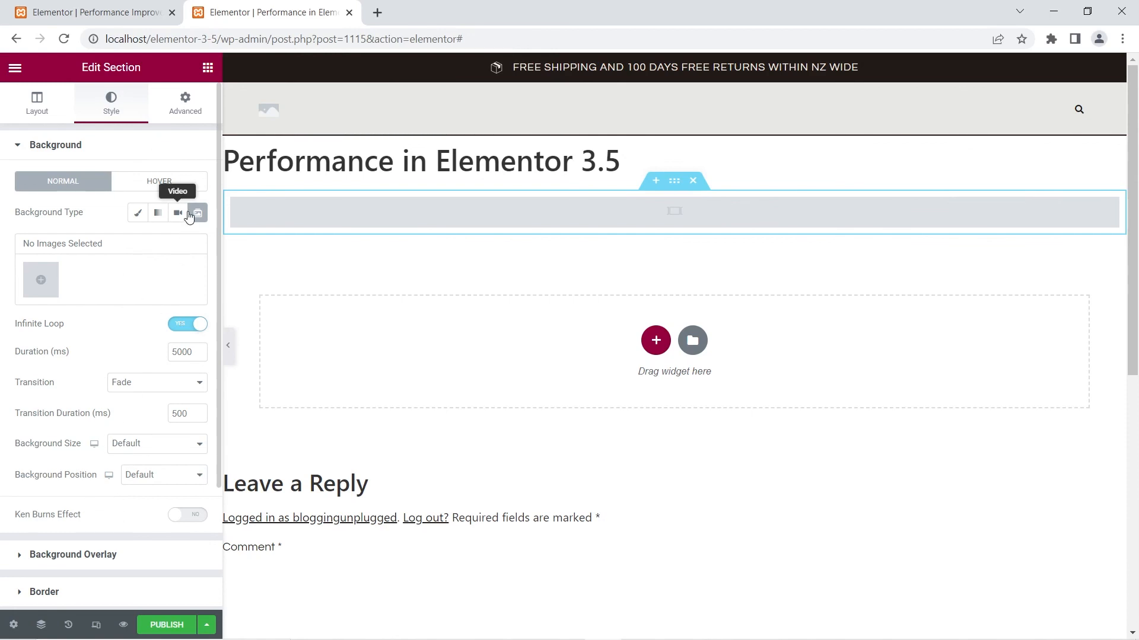
Add an Image Carousel widget to the Elementor 3.6 performance post and enable Lazyload for it
left_click(88, 7)
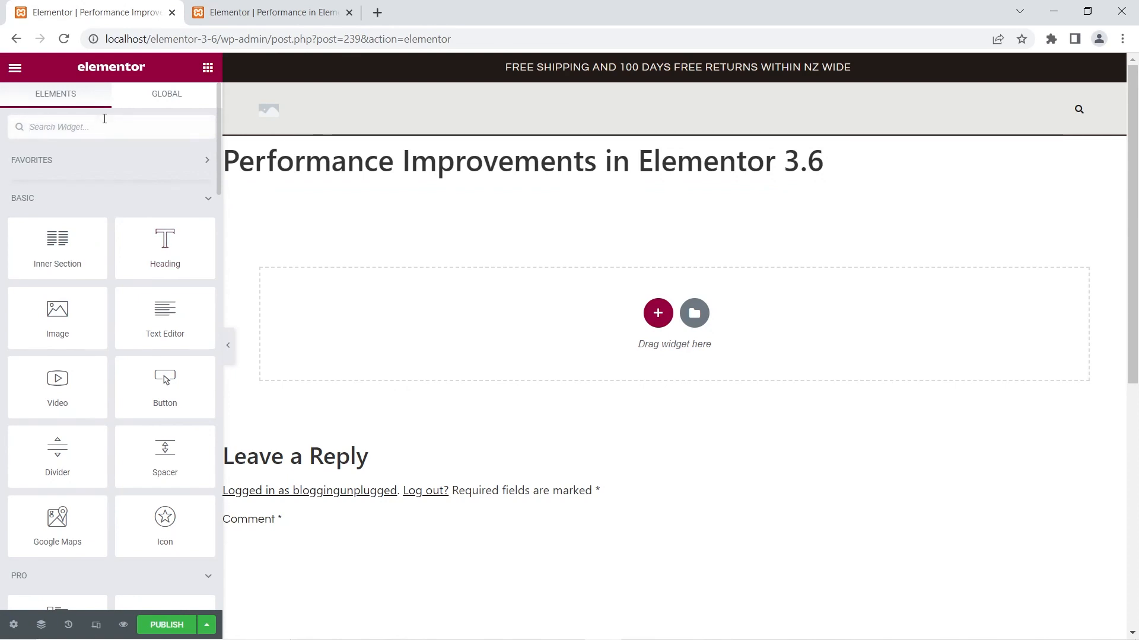
type("image")
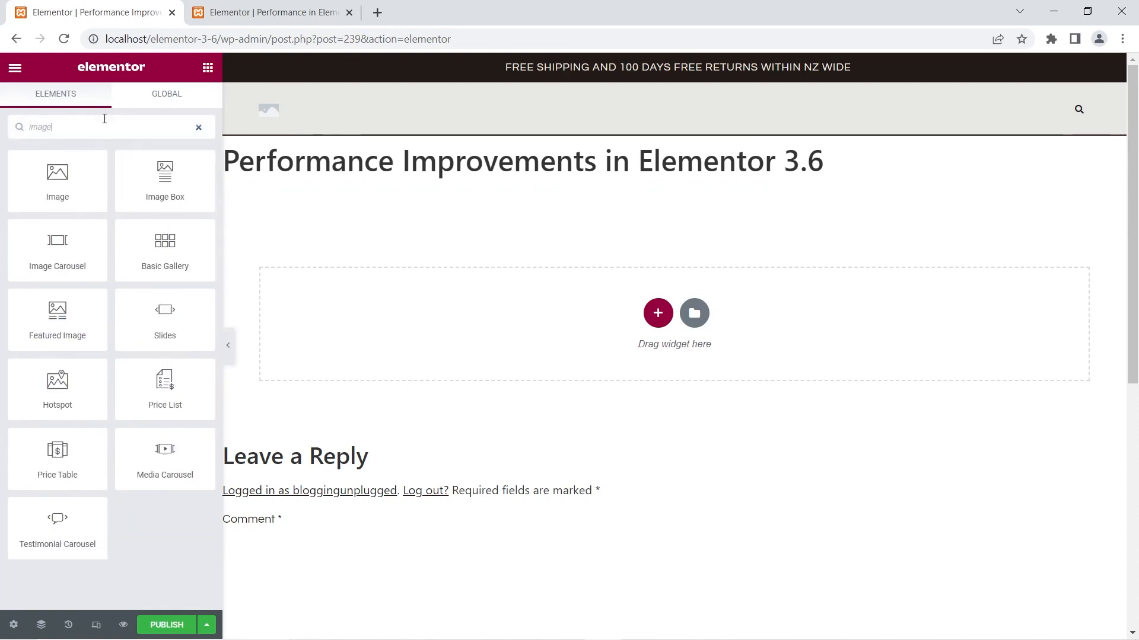
left_click_drag(63, 258, 681, 326)
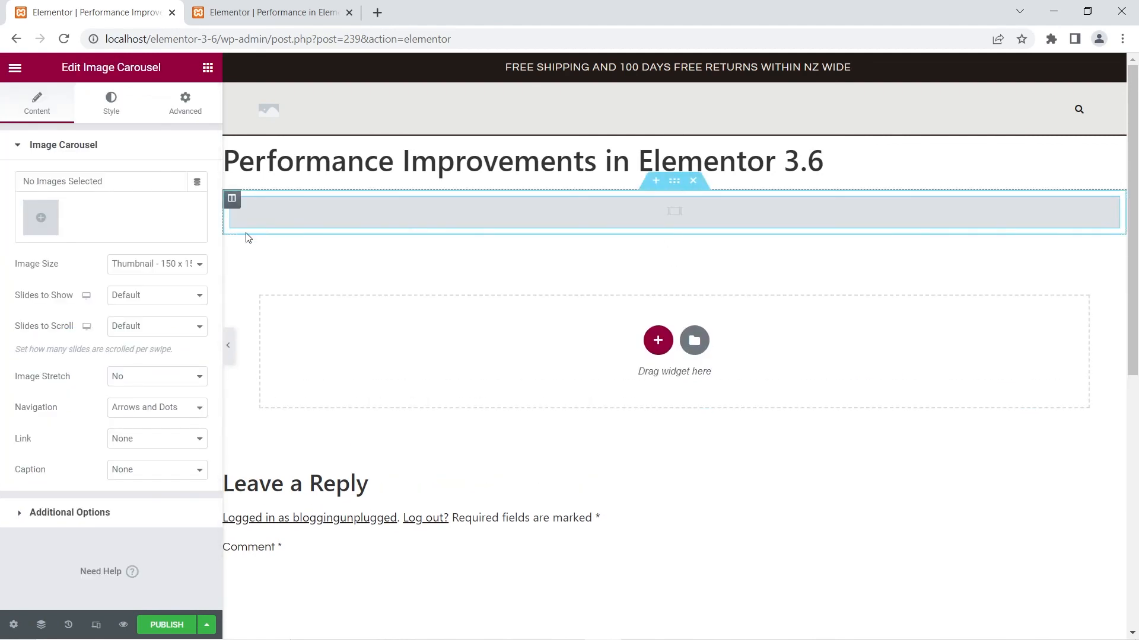
left_click(48, 522)
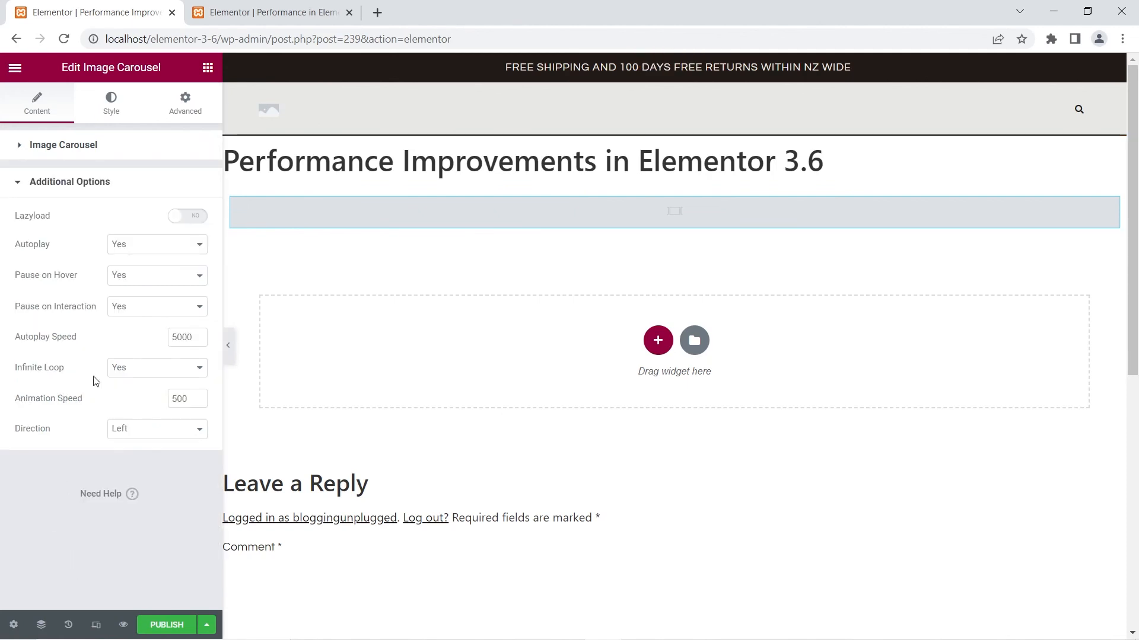
left_click(189, 217)
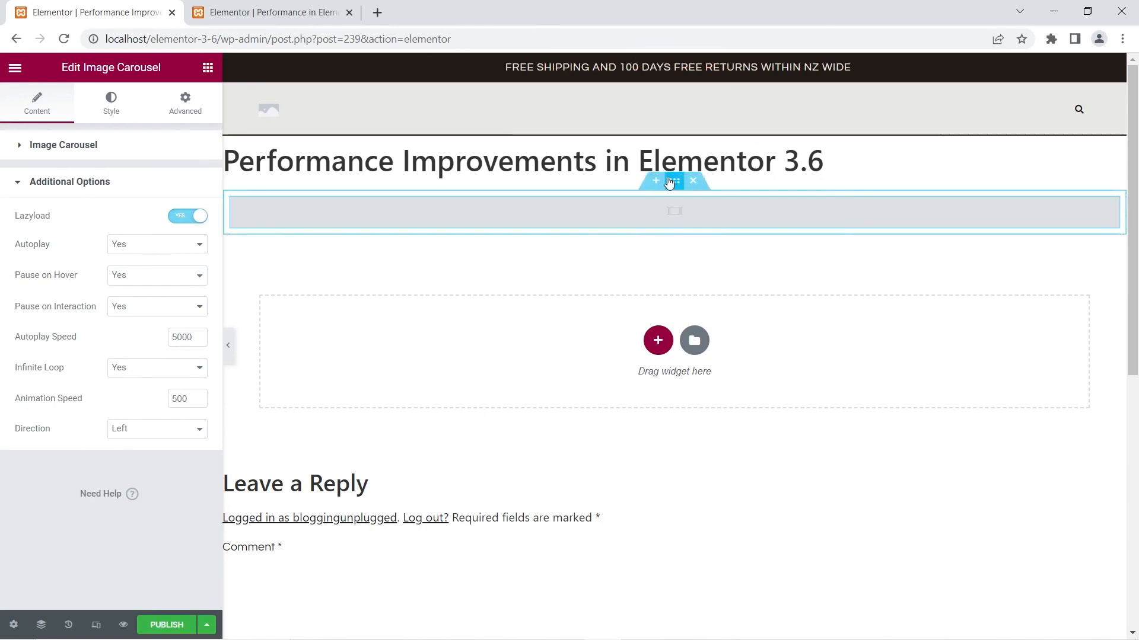
Set the background type of the carousel's section to Slideshow in the Elementor 3.6 post
left_click(673, 185)
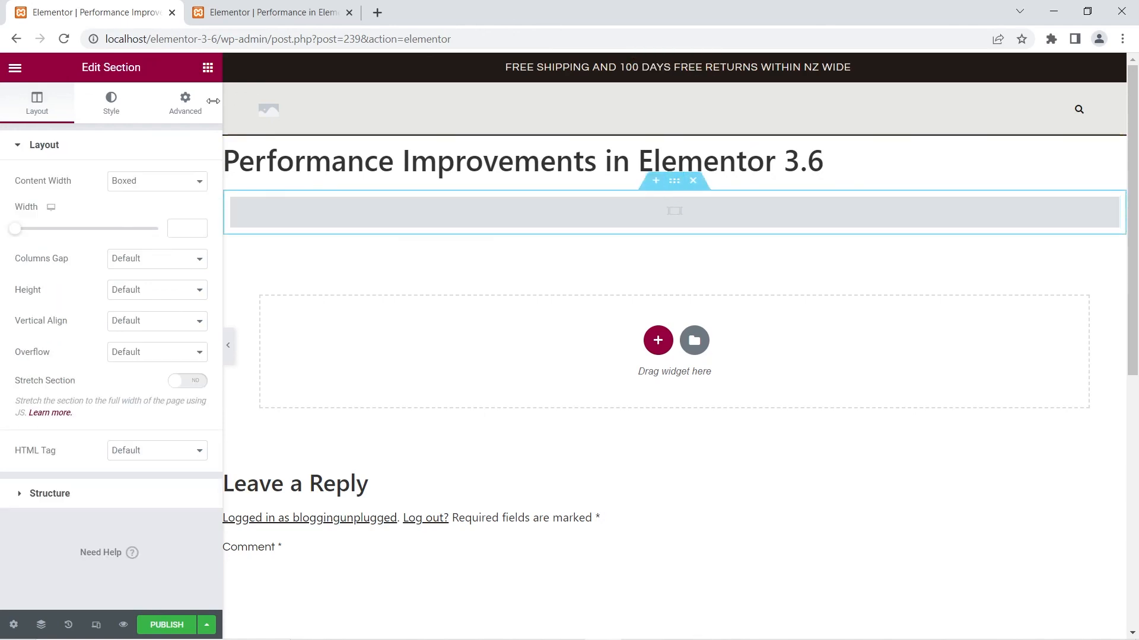
left_click(105, 113)
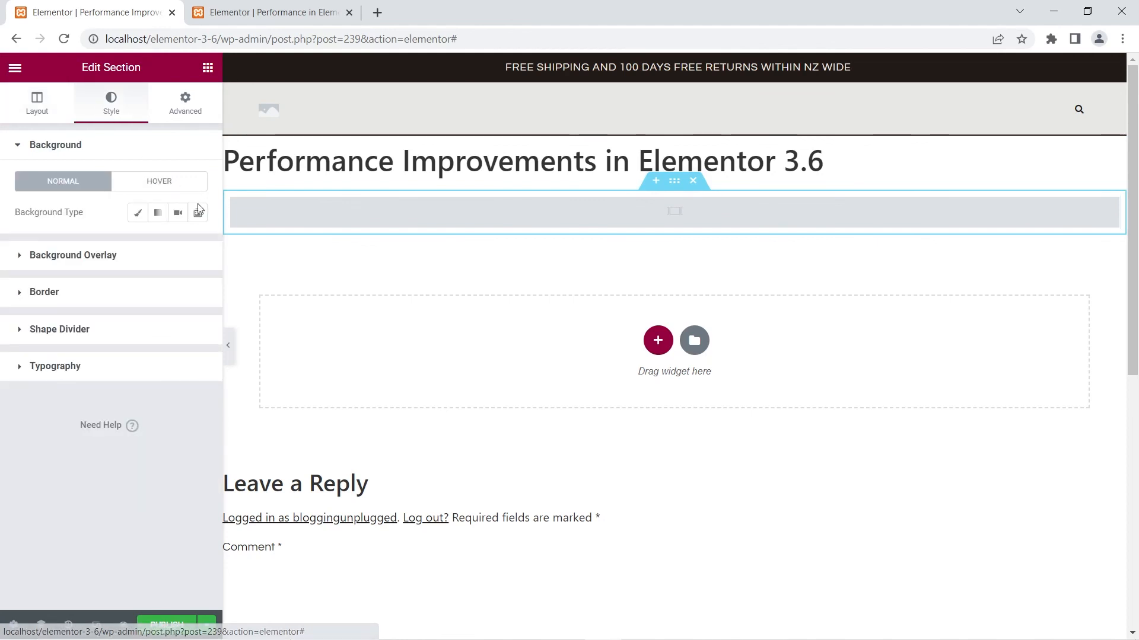
left_click(200, 220)
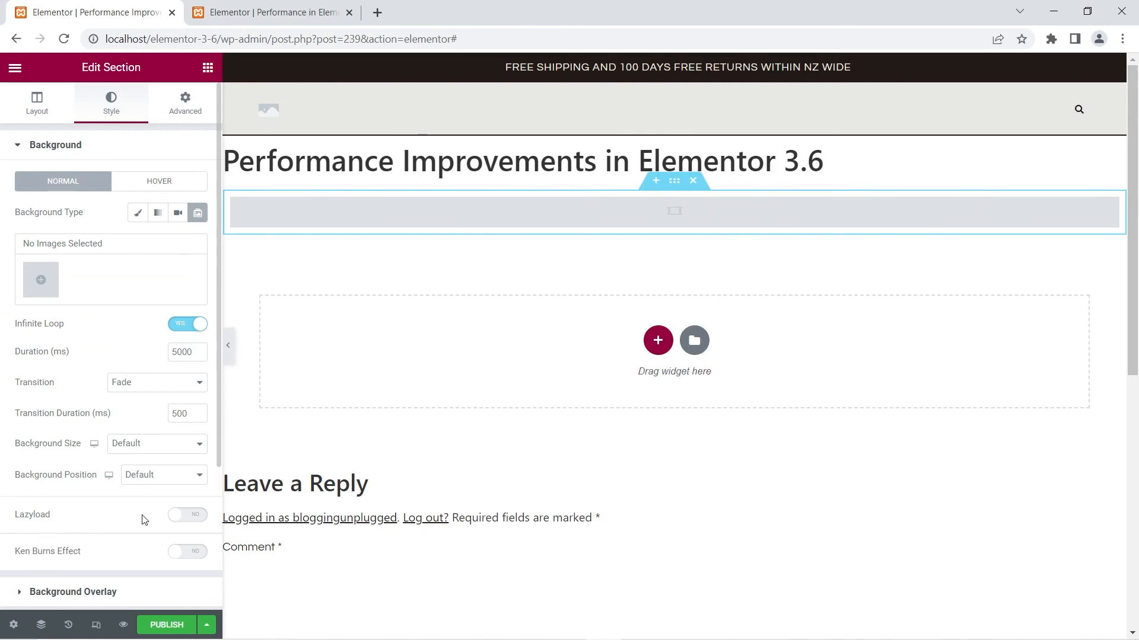
Enable Lazyload for the section's slideshow background in the Elementor 3.6 post and review the matching slideshow settings in the 3.5 post
left_click(190, 516)
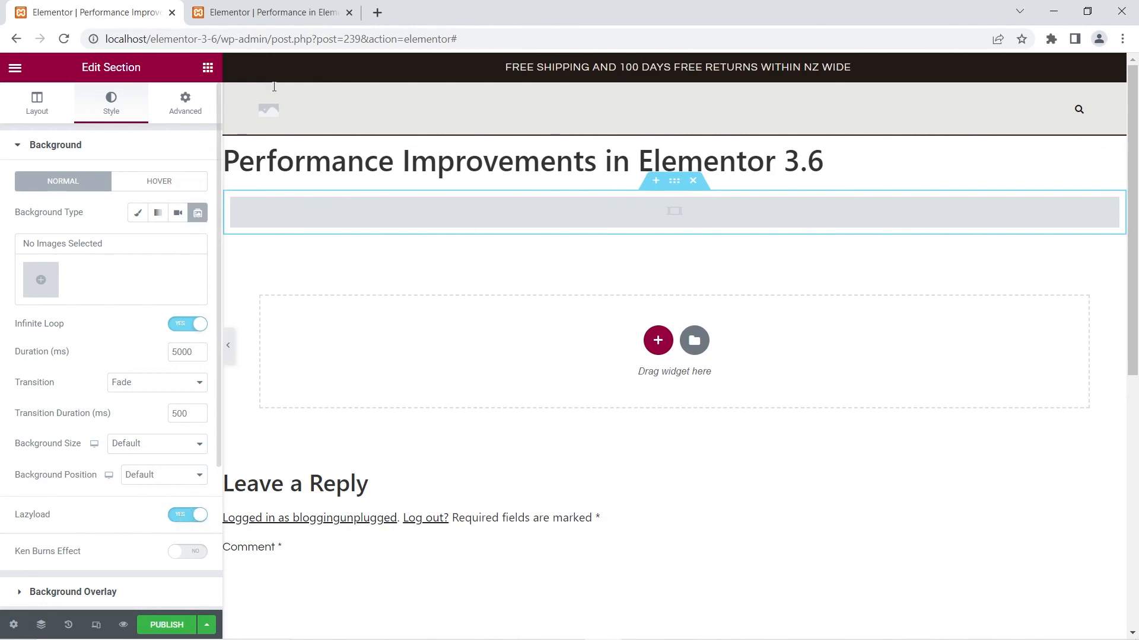
left_click(289, 6)
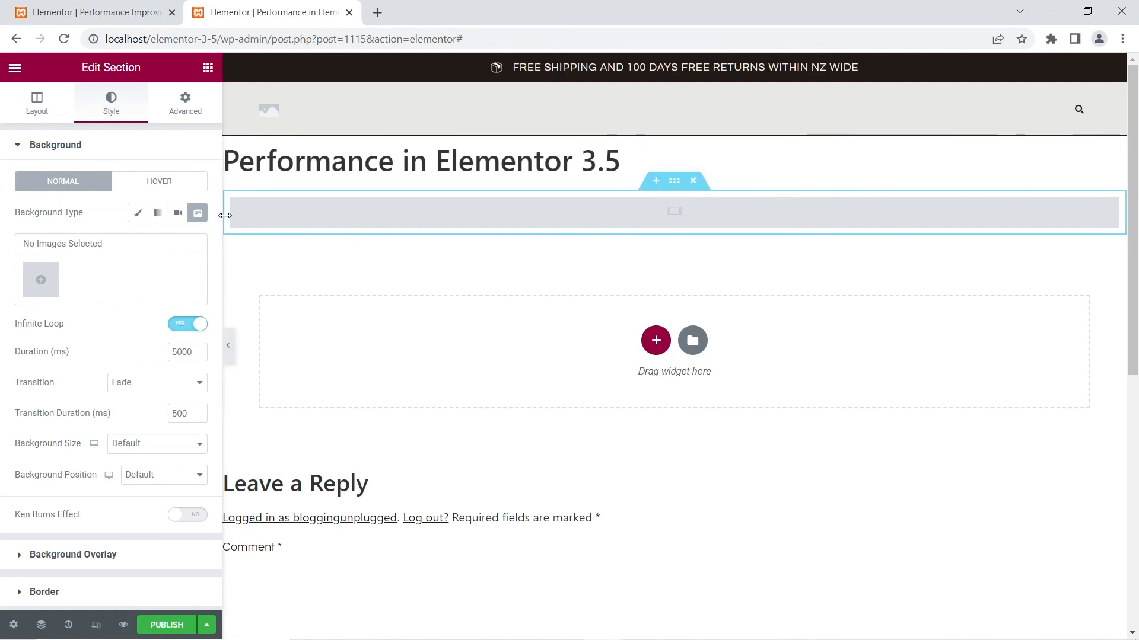
scroll(87, 444, "down", 2)
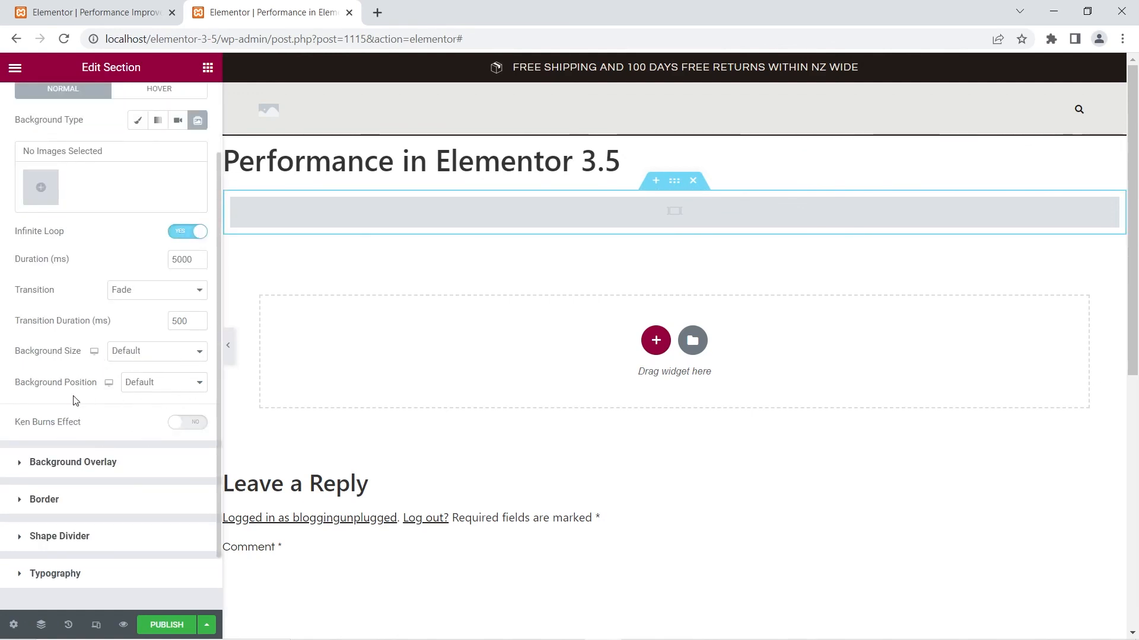
Compare the Image Carousel widget's Additional Options in the Elementor 3.6 post with those in the 3.5 post
left_click(88, 5)
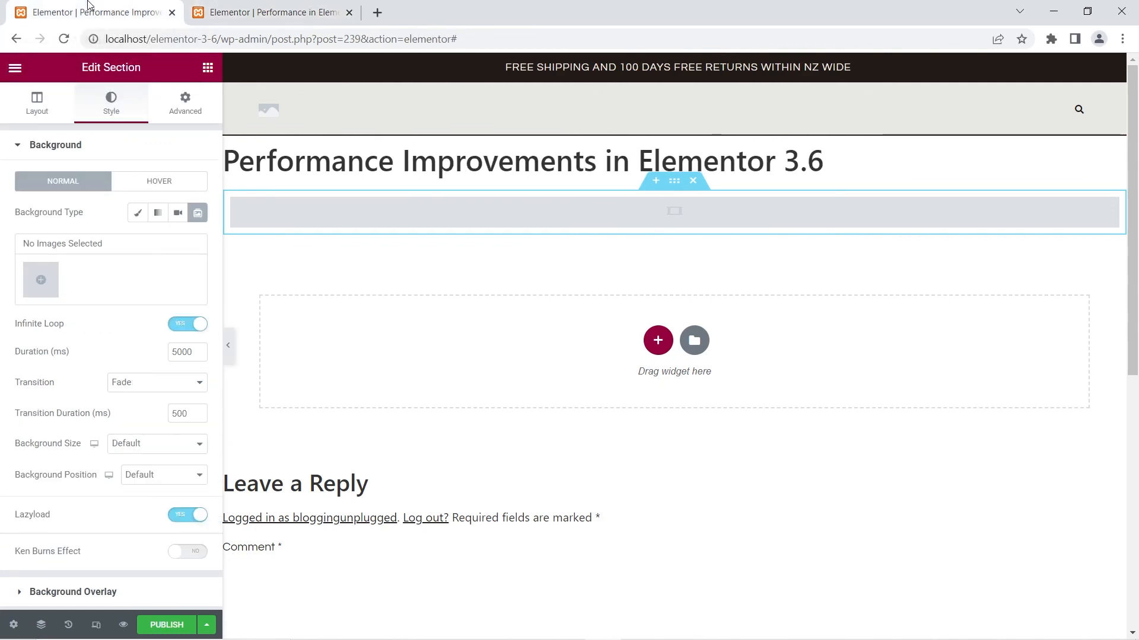
left_click(247, 199)
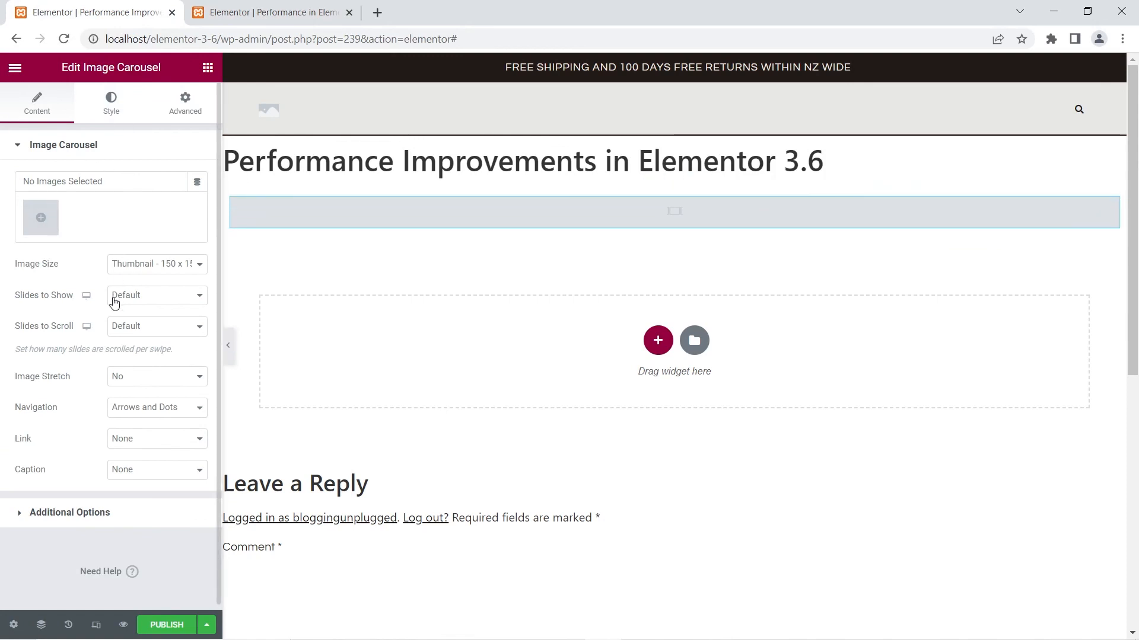
left_click(38, 513)
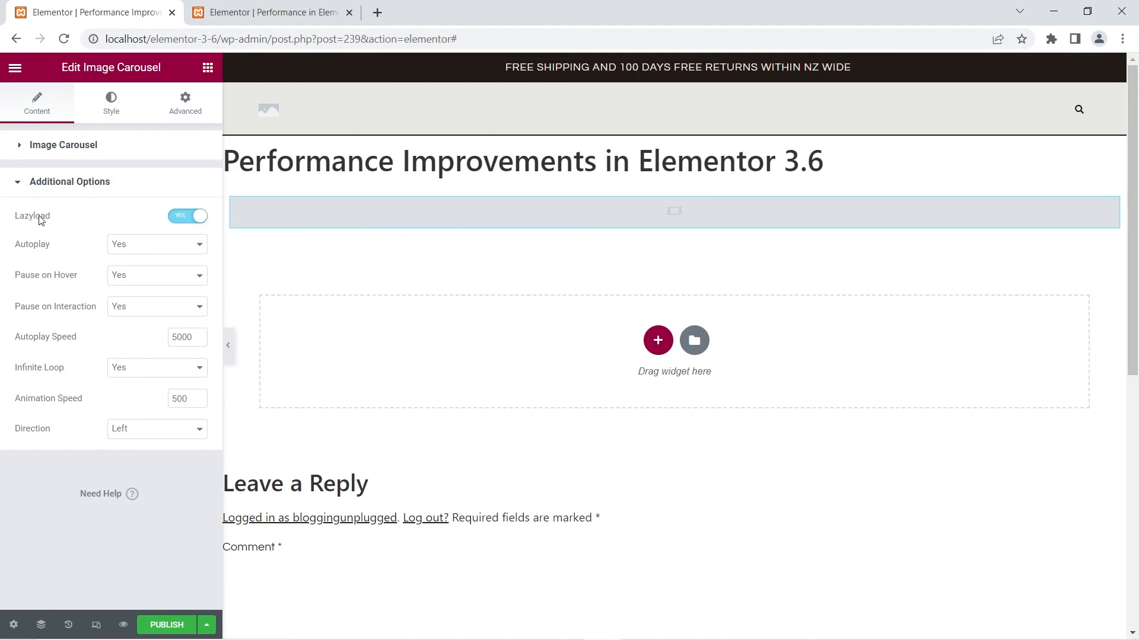
left_click(261, 8)
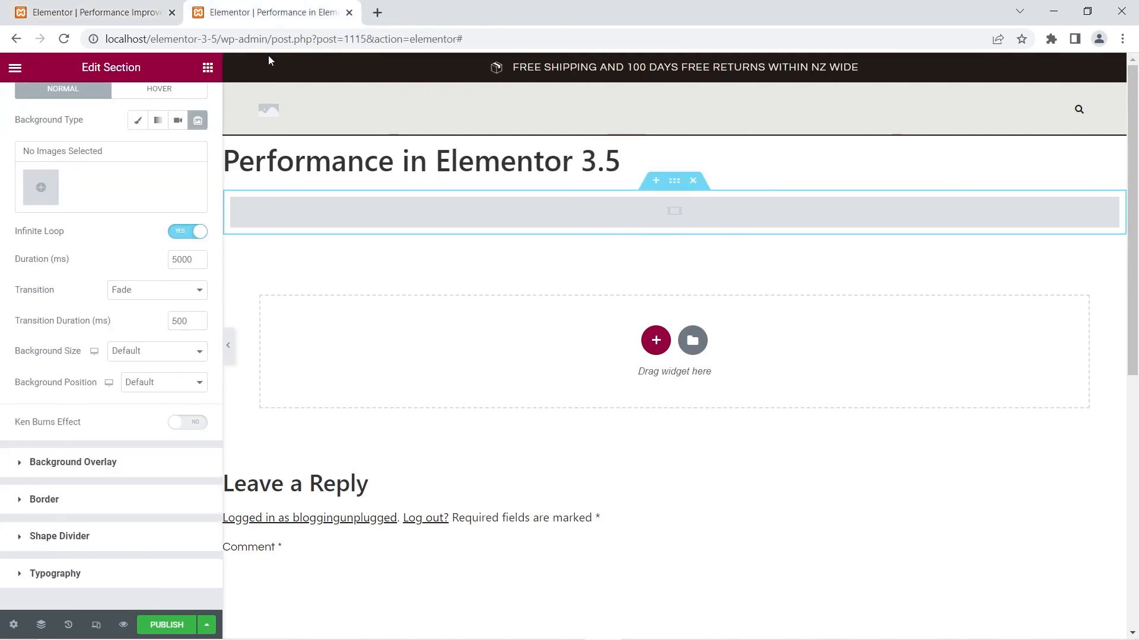
left_click(286, 213)
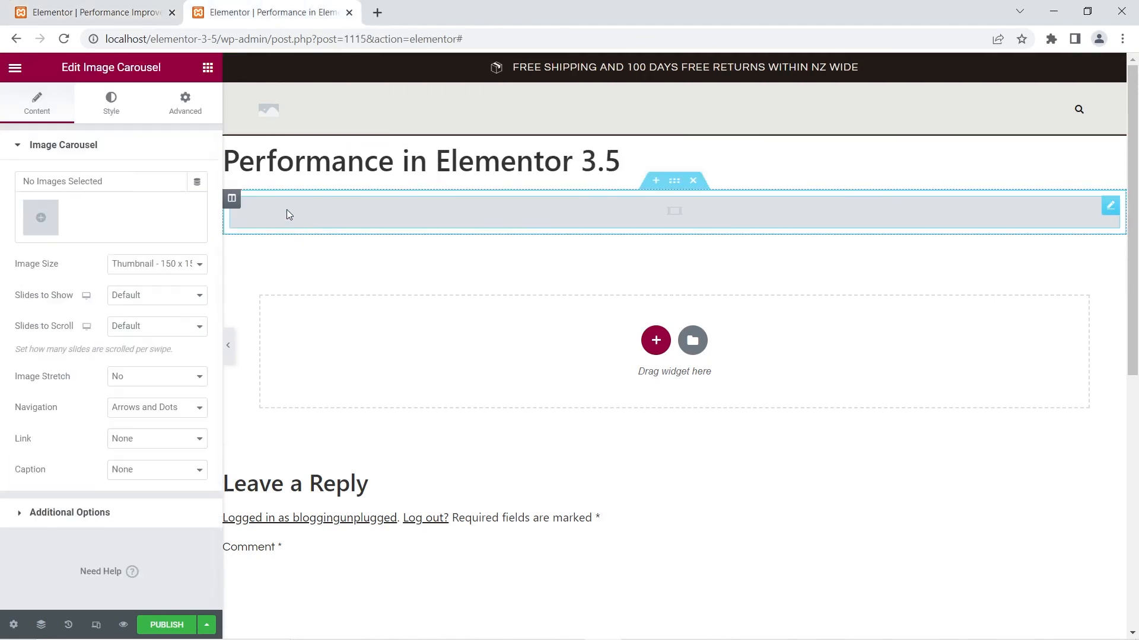
left_click(88, 513)
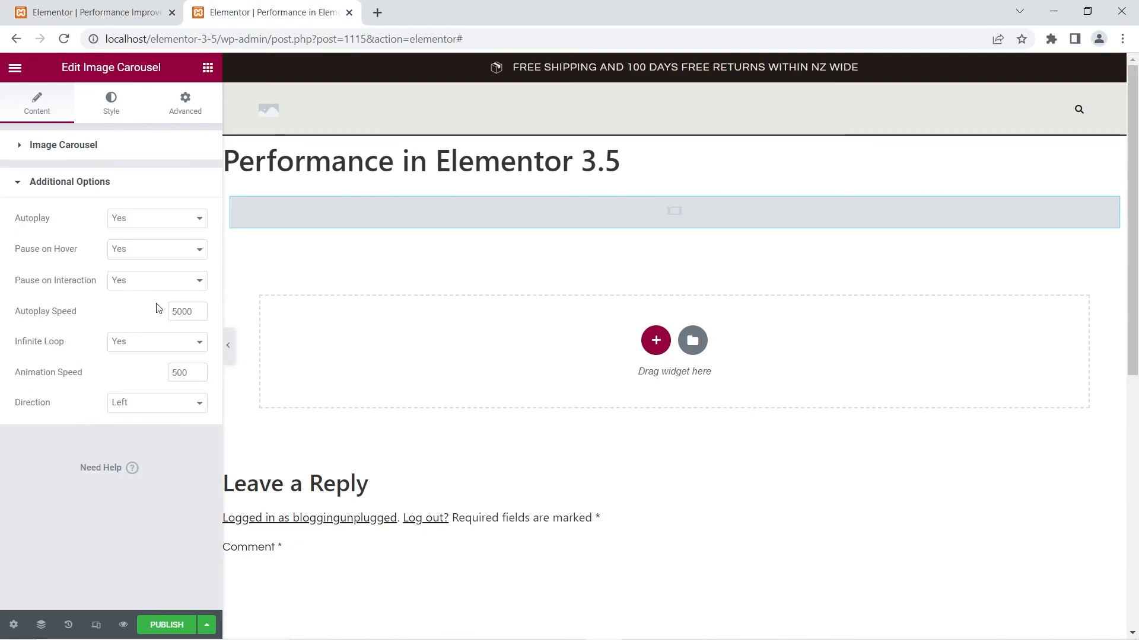